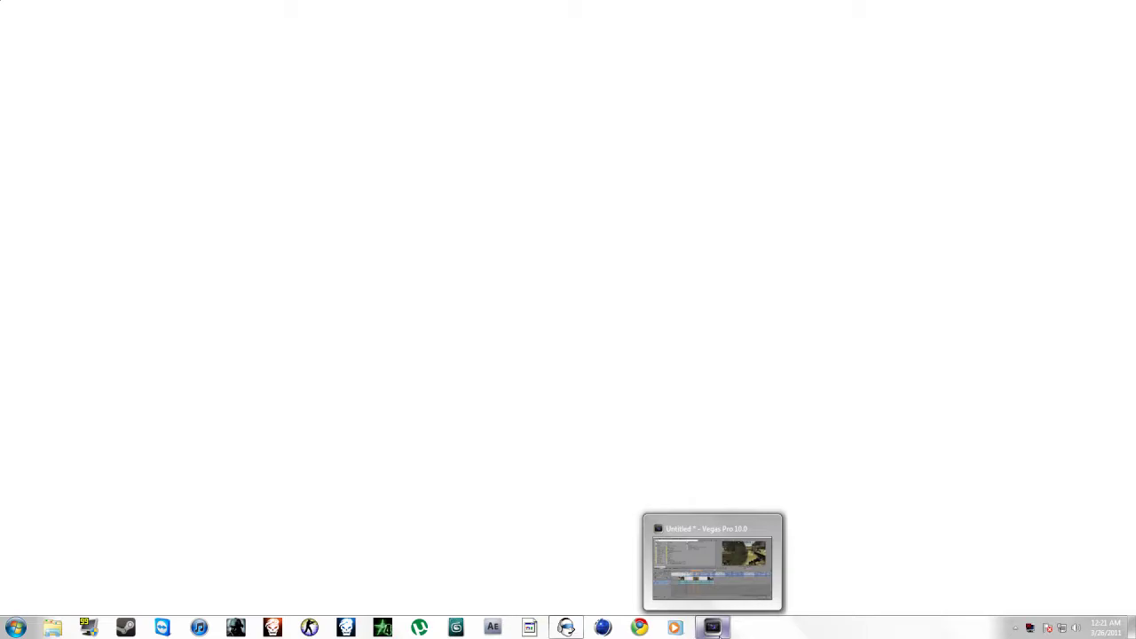
Switch to the Vegas Pro project and preview the gameplay clip at several timeline positions.
left_click(714, 628)
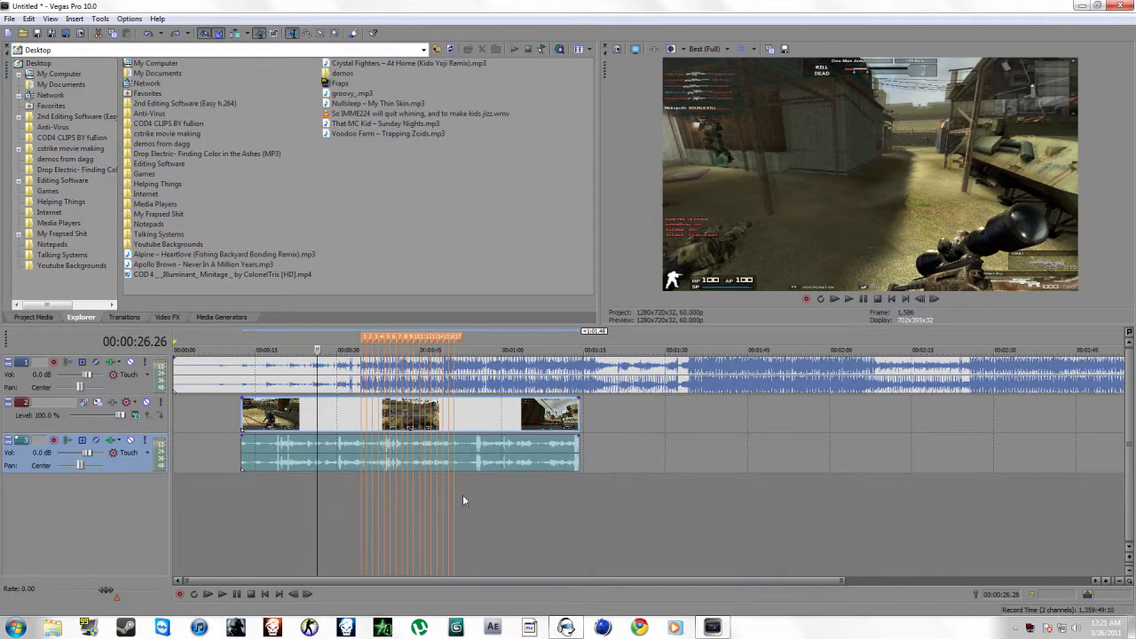
scroll(444, 505, "up", 3)
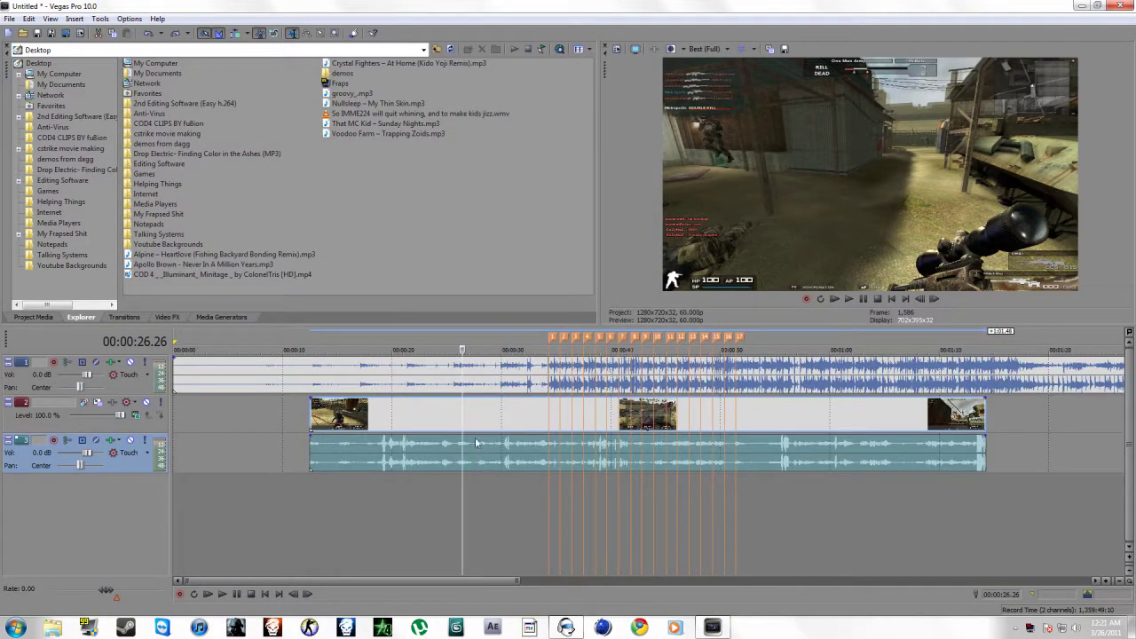
left_click(492, 382)
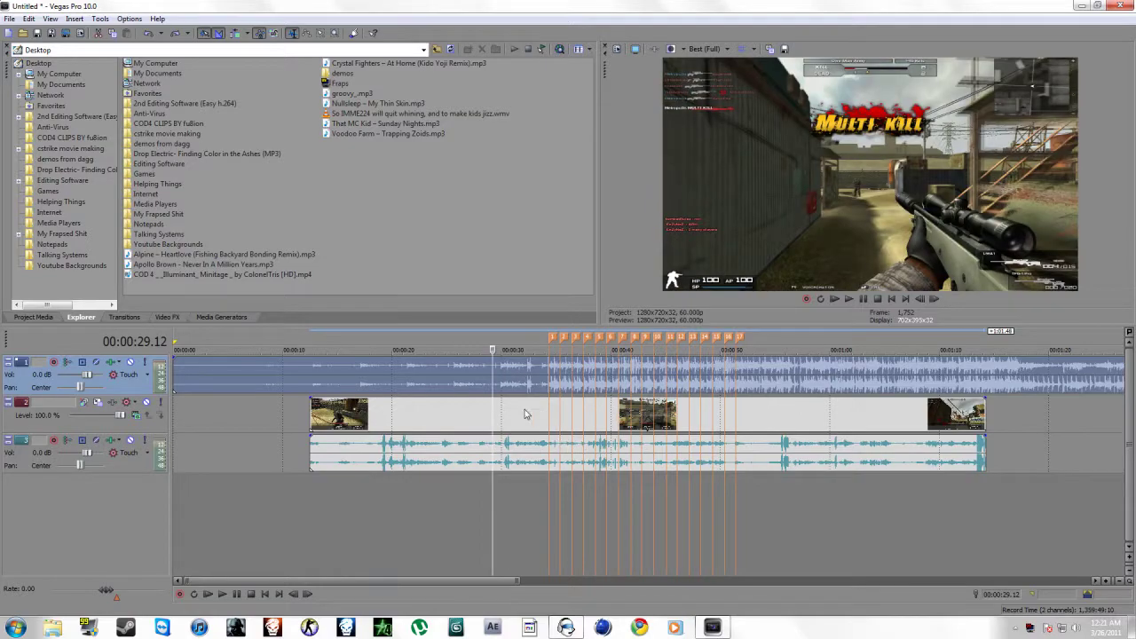
left_click(455, 425)
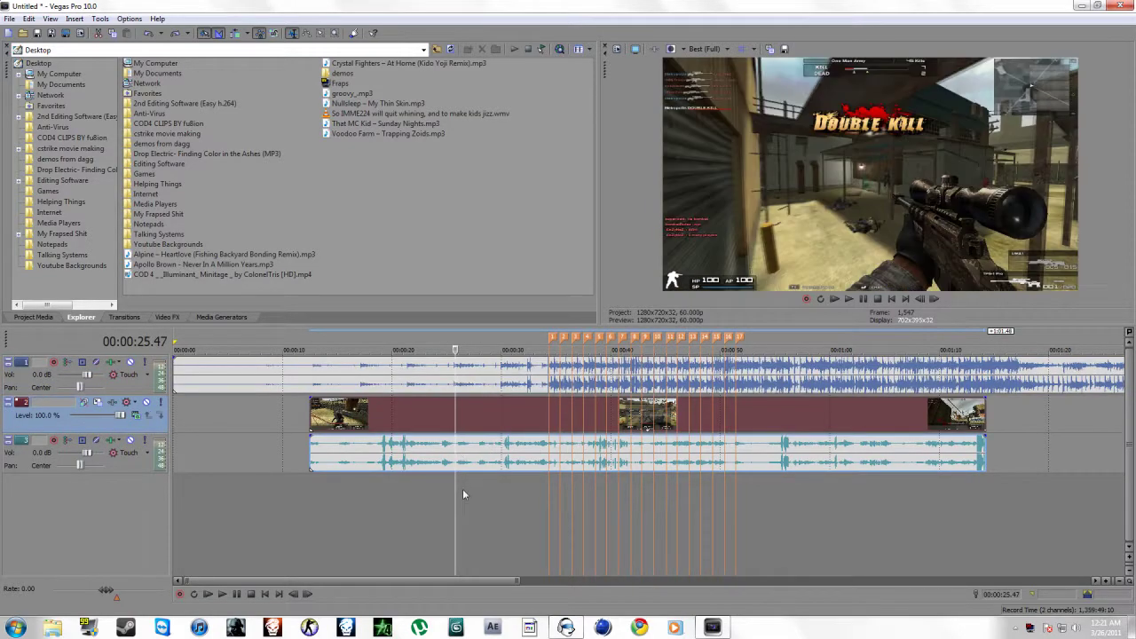
left_click(508, 456)
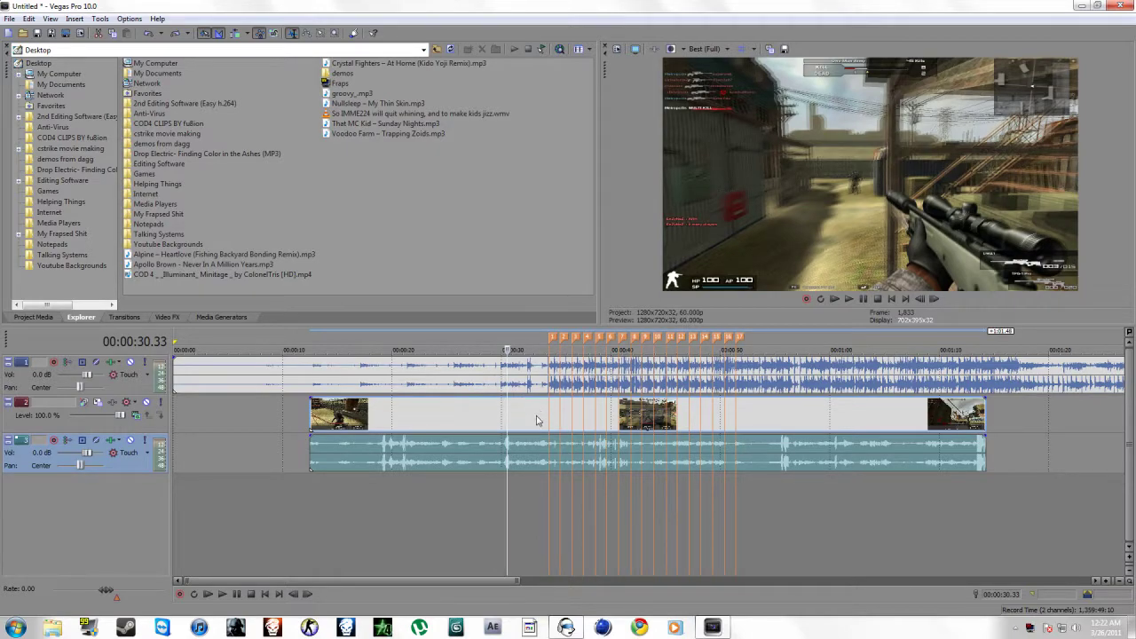
Disable resampling in the gameplay video event's properties.
left_click(536, 417)
scroll(531, 418, "up", 2)
right_click(599, 432)
left_click(619, 414)
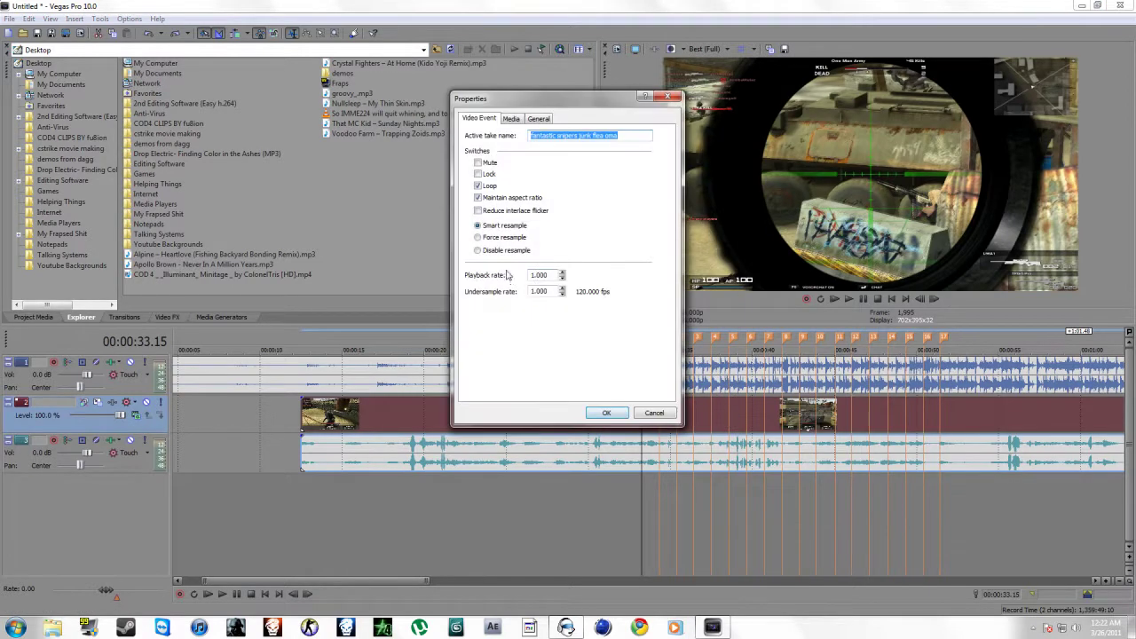
left_click(498, 253)
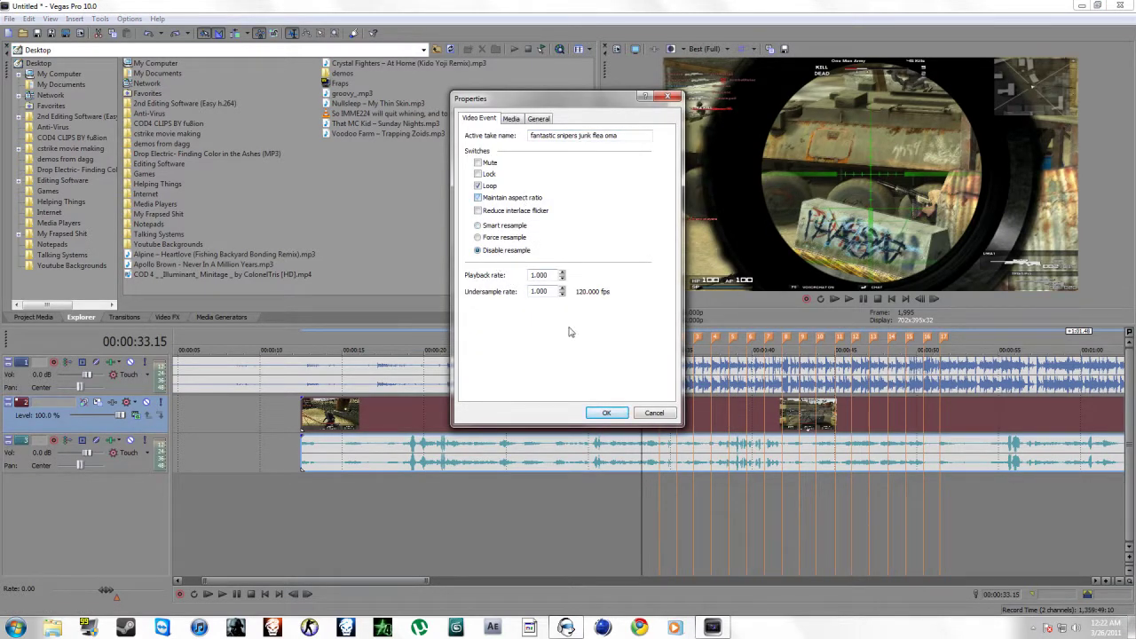
left_click(607, 414)
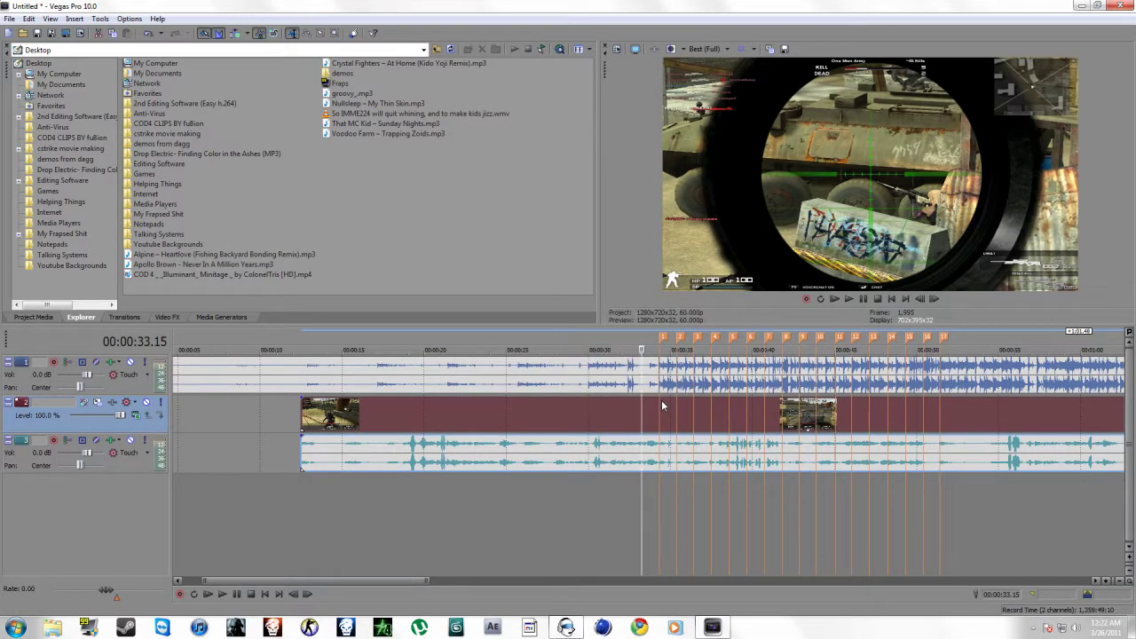
Split the gameplay clip at 00:00:18.00 and delete the section before the split.
left_click(661, 404)
scroll(452, 427, "down", 2)
scroll(479, 432, "up", 2)
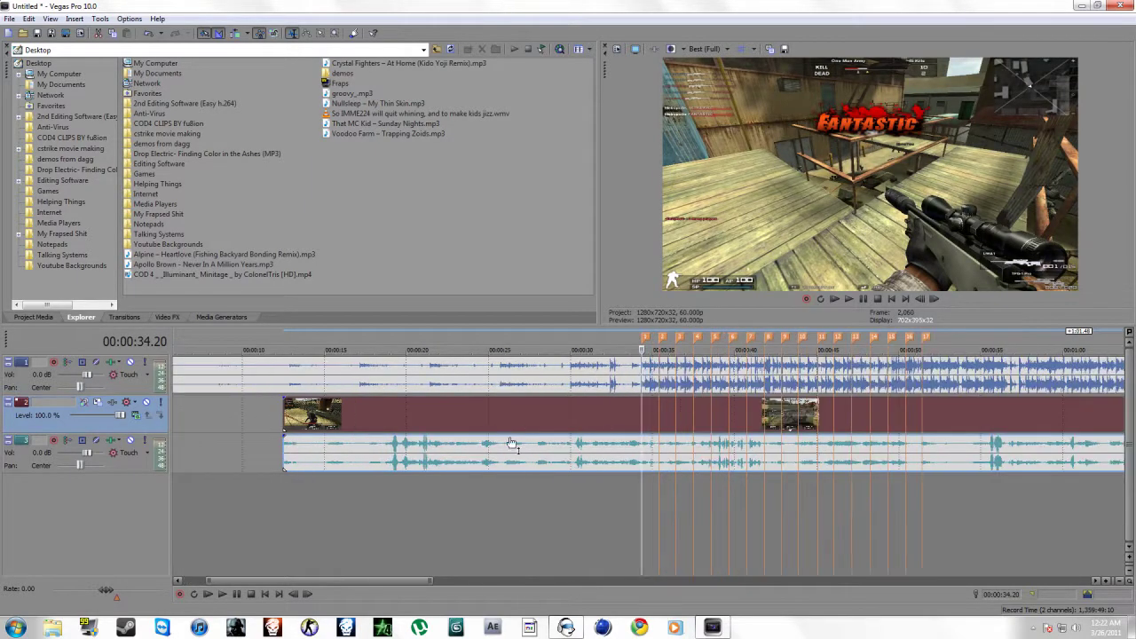
left_click(387, 415)
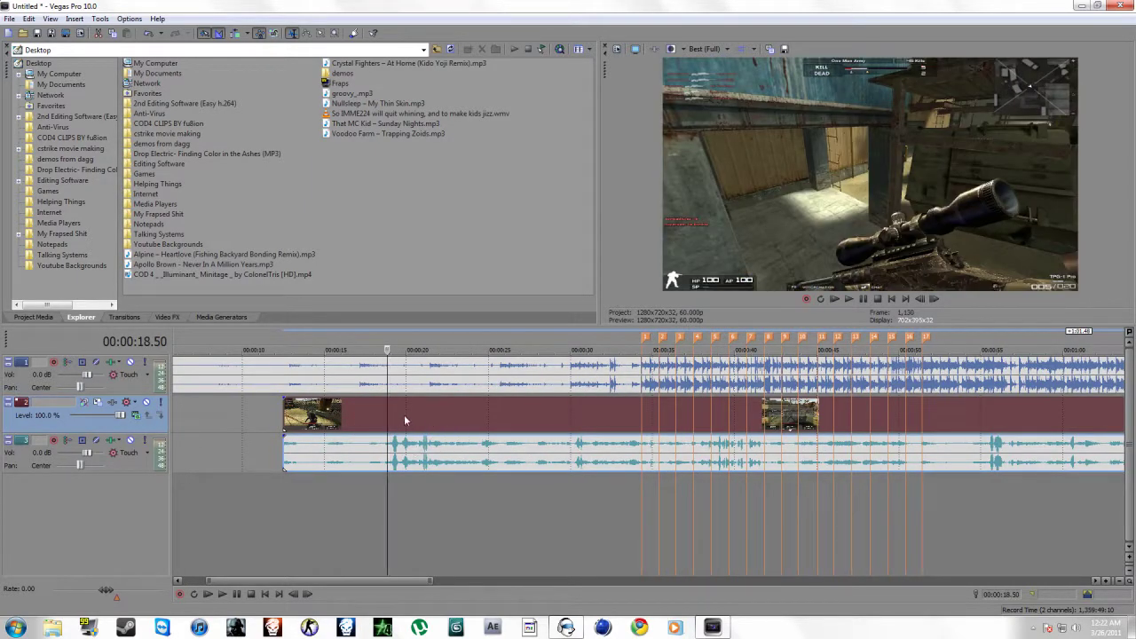
left_click(350, 423)
left_click(374, 432)
key("s")
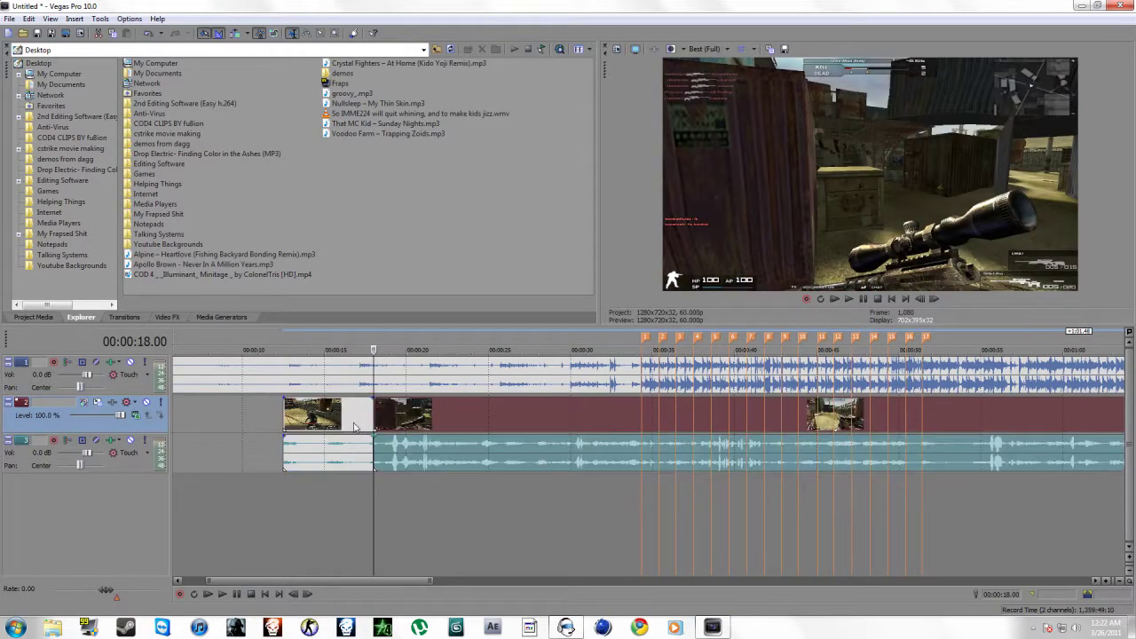
right_click(355, 424)
left_click(387, 261)
Move the remaining clip along the timeline so it starts about two seconds before marker 1, and place the cursor at marker 1.
left_click_drag(435, 425, 660, 426)
left_click(644, 412)
scroll(634, 414, "up", 4)
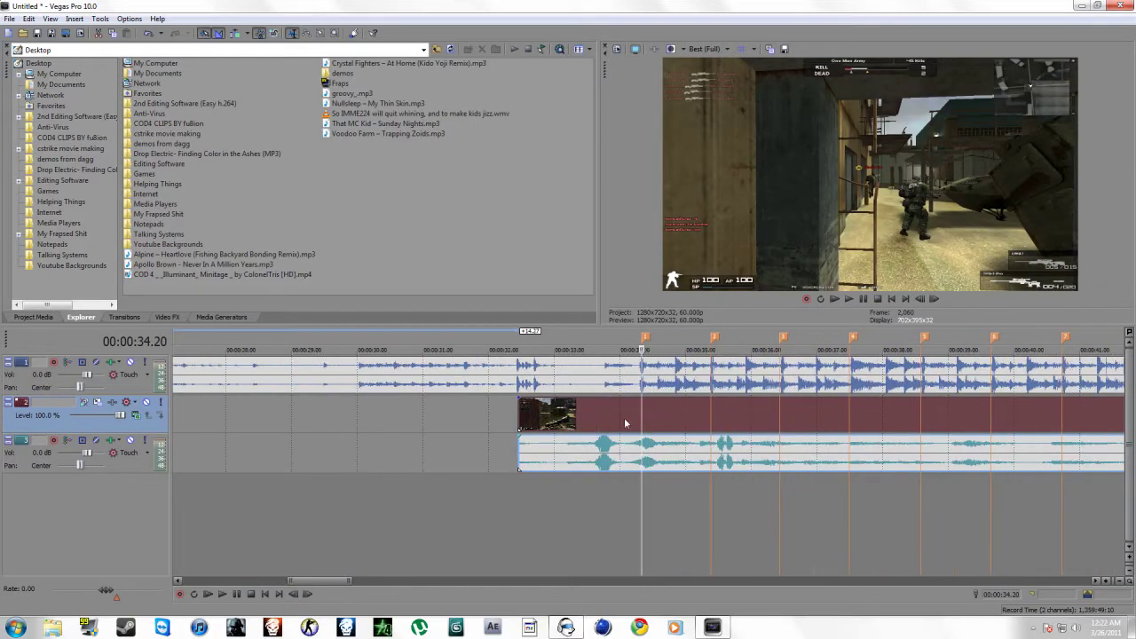
Insert a velocity envelope on the gameplay video event.
right_click(624, 417)
mouse_move(742, 336)
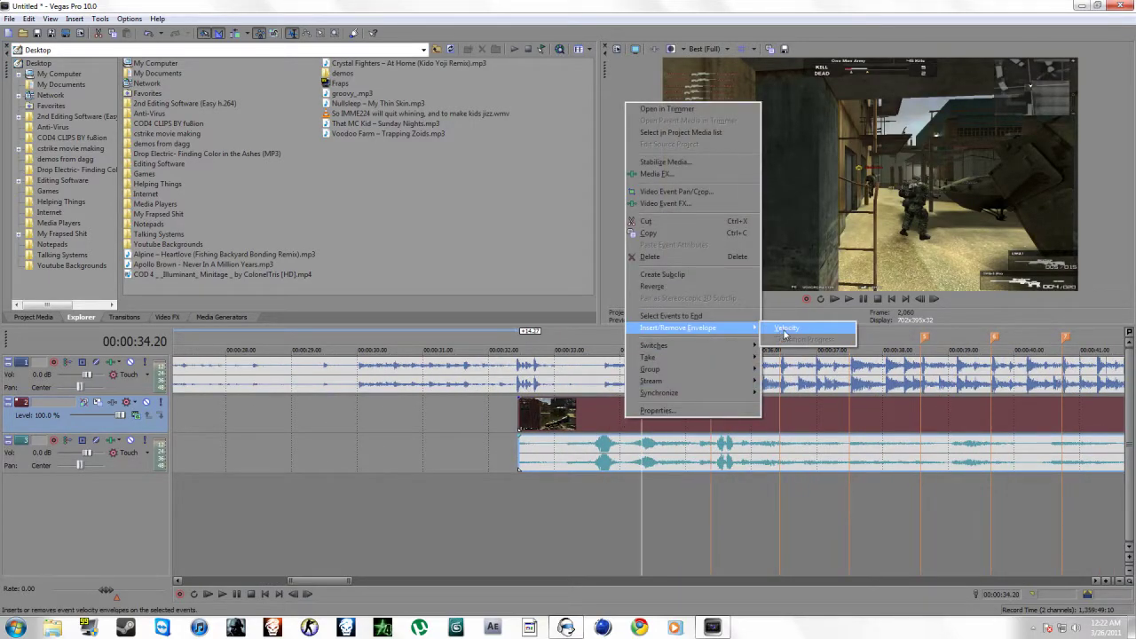
left_click(786, 329)
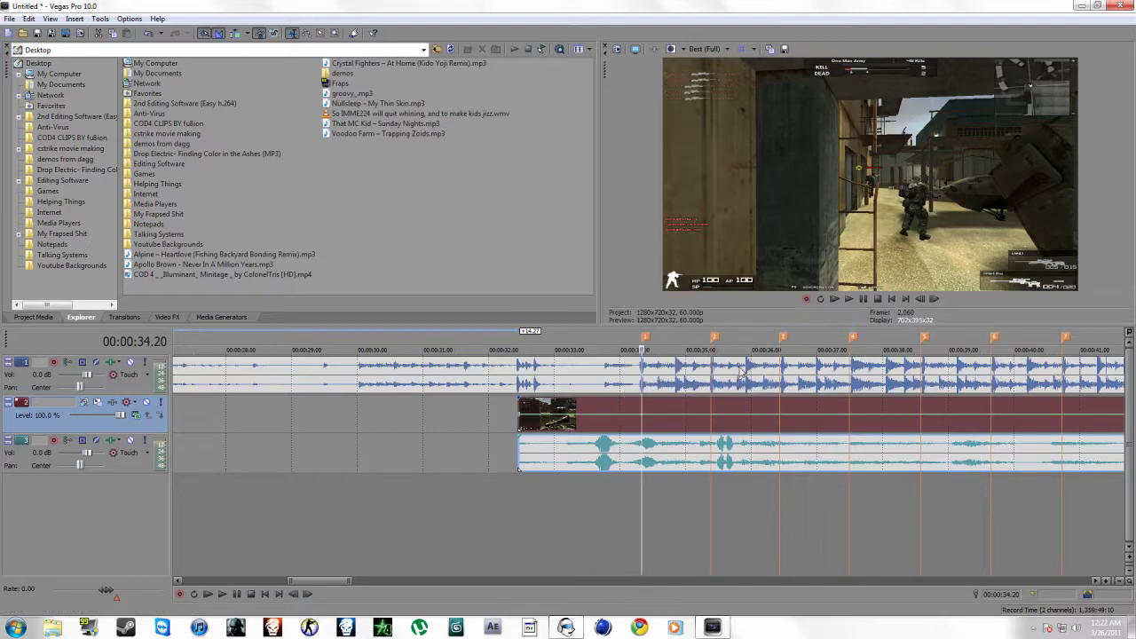
Review the music's beat markers from marker 1 to marker 5 on the timeline.
scroll(677, 406, "down", 4)
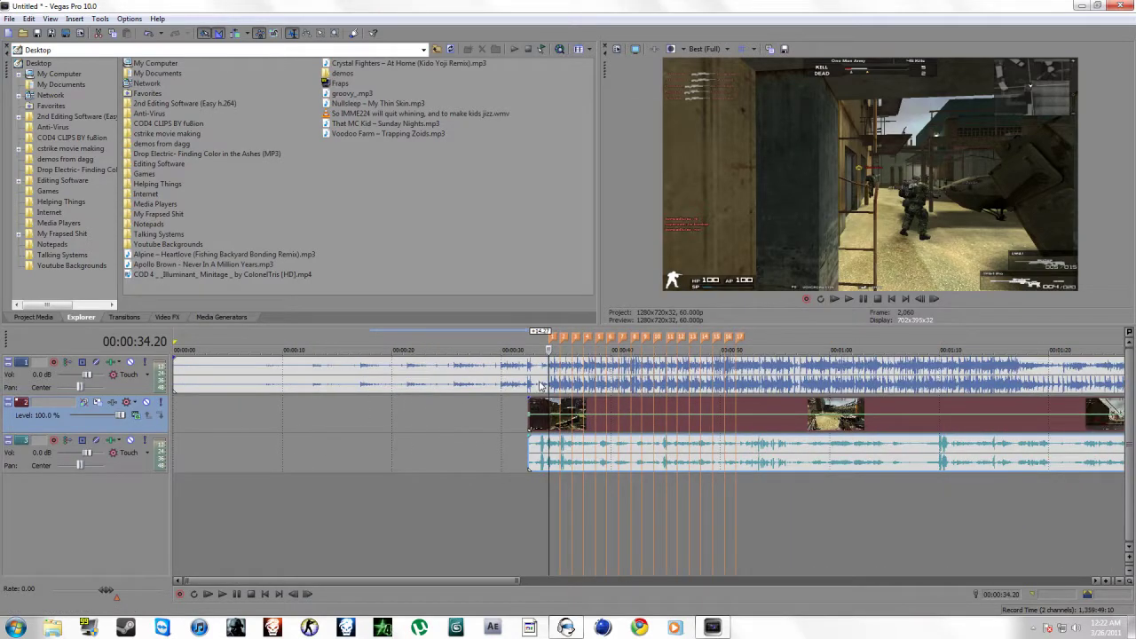
key("space")
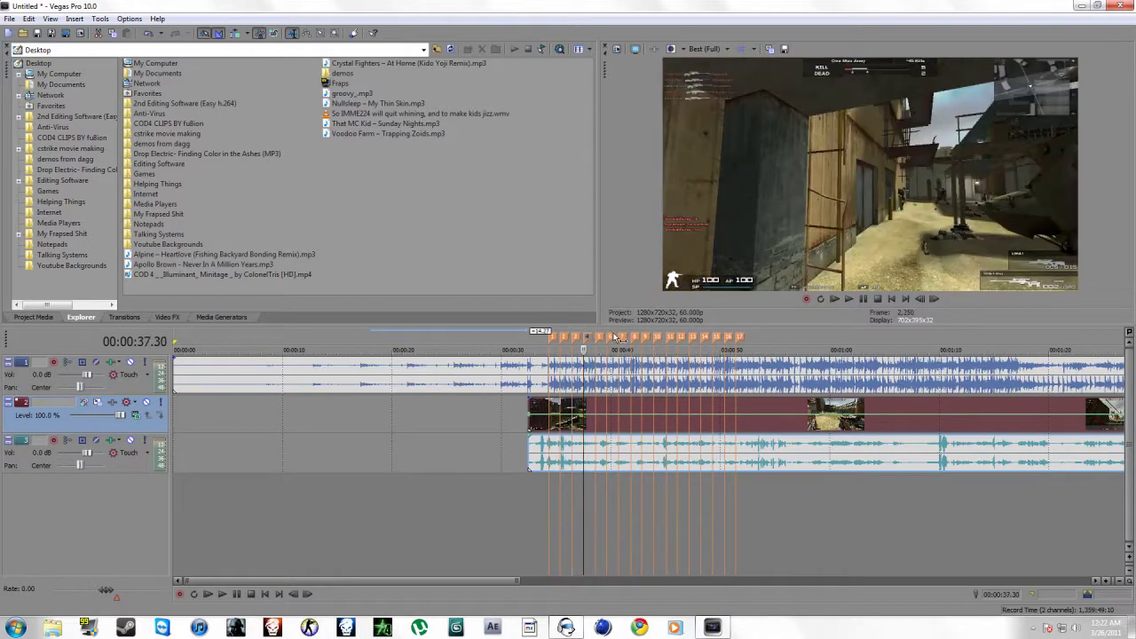
left_click(602, 338)
scroll(620, 460, "up", 3)
scroll(636, 466, "down", 1)
left_click(552, 448)
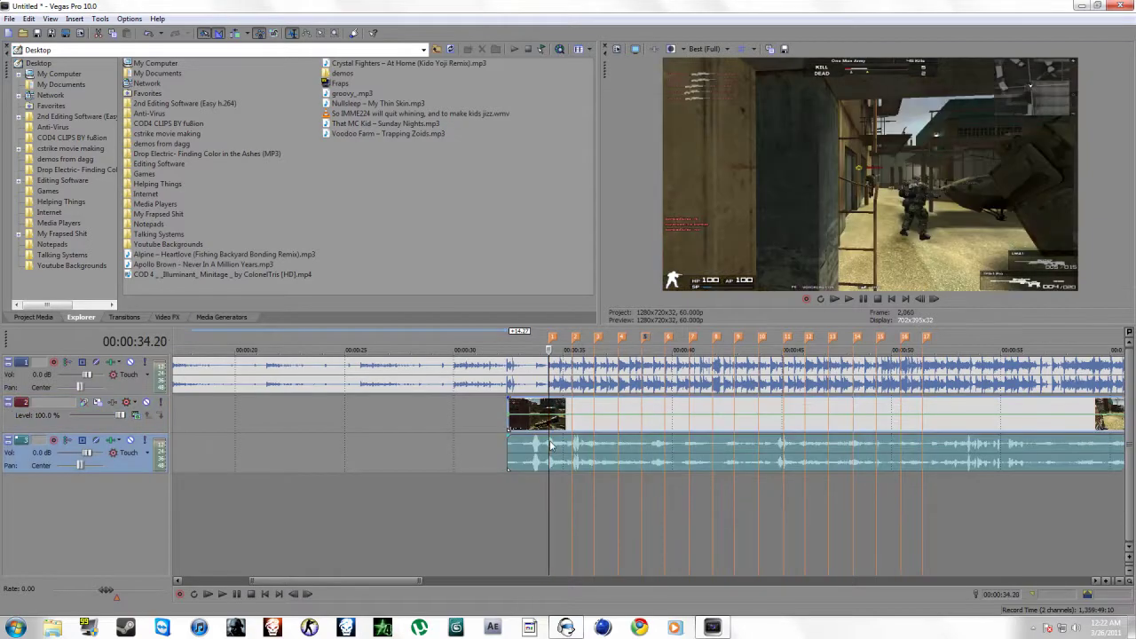
Insert an unnamed timeline marker at 00:00:33.28 and delete it again.
scroll(619, 458, "up", 4)
left_click(584, 448)
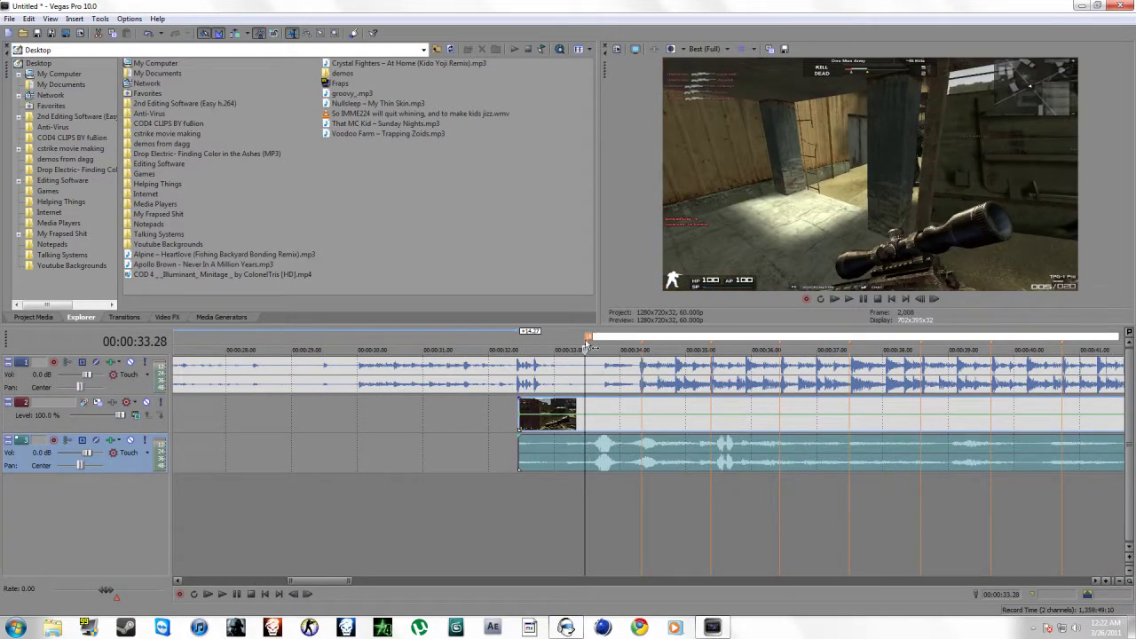
key("Return")
right_click(588, 340)
left_click(592, 337)
right_click(590, 340)
left_click(621, 377)
Shift the gameplay clip earlier so the scoped kill shot lines up with marker 1 at 00:00:34.20.
left_click(645, 428)
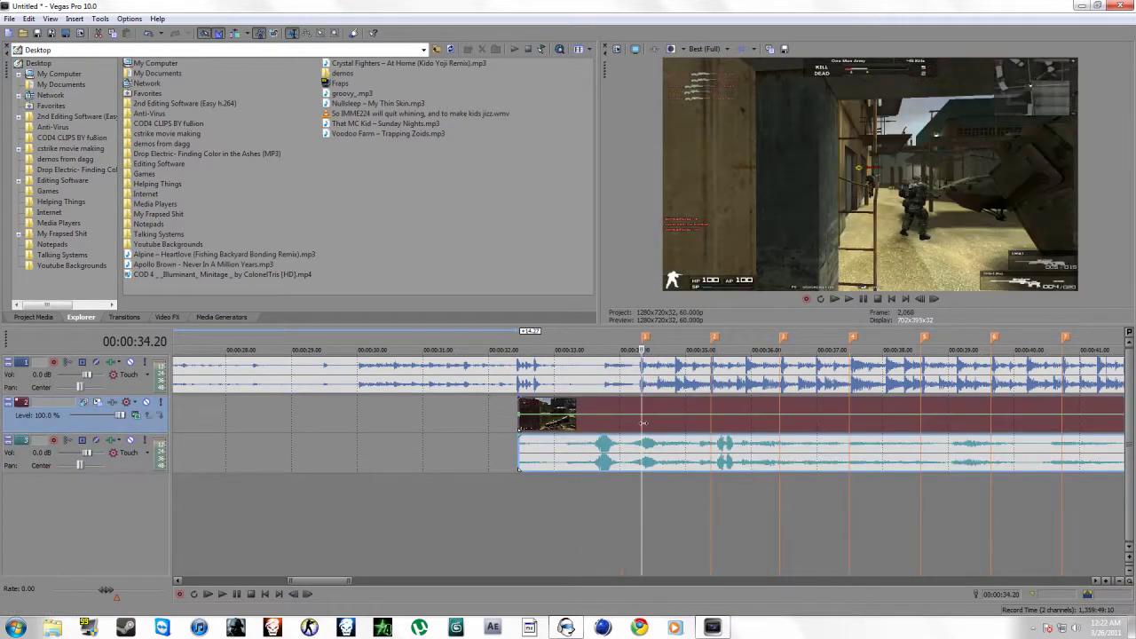
scroll(643, 424, "up", 4)
left_click_drag(631, 433, 487, 433)
left_click_drag(622, 435, 598, 429)
Add a velocity envelope point at marker 2 (00:00:35.23) and raise it slightly.
scroll(735, 423, "down", 4)
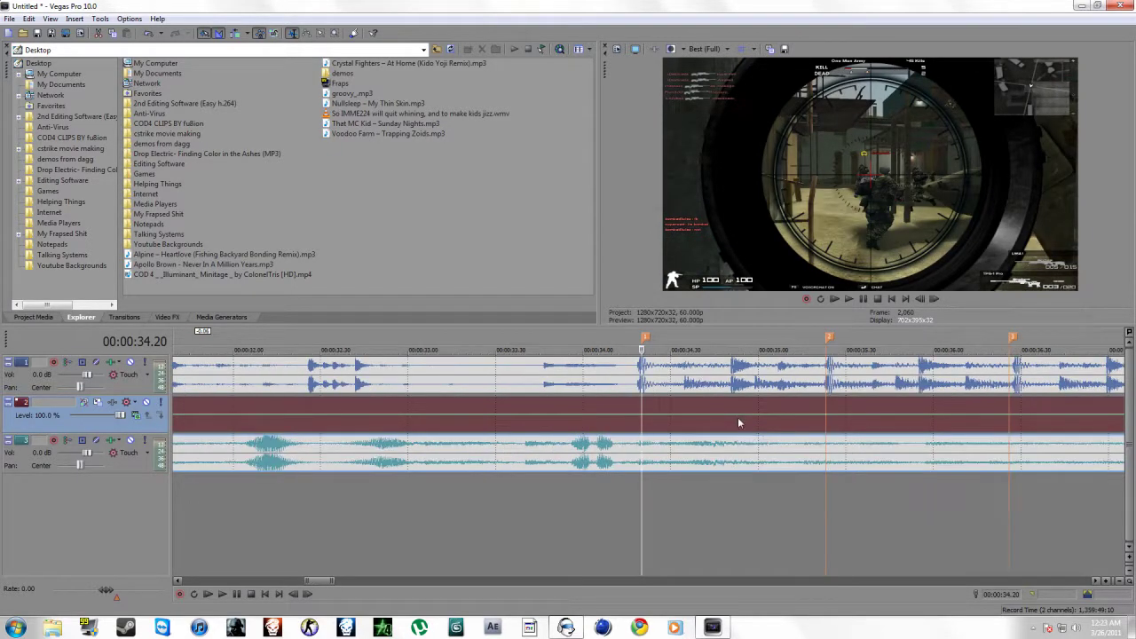
left_click(782, 429)
scroll(696, 434, "up", 3)
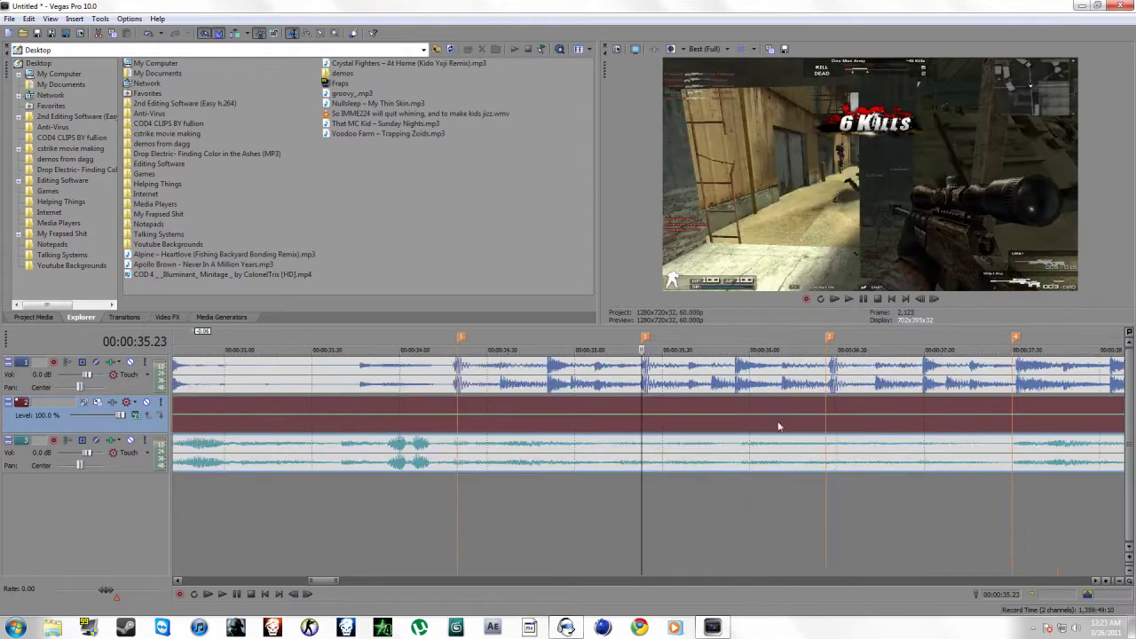
right_click(642, 418)
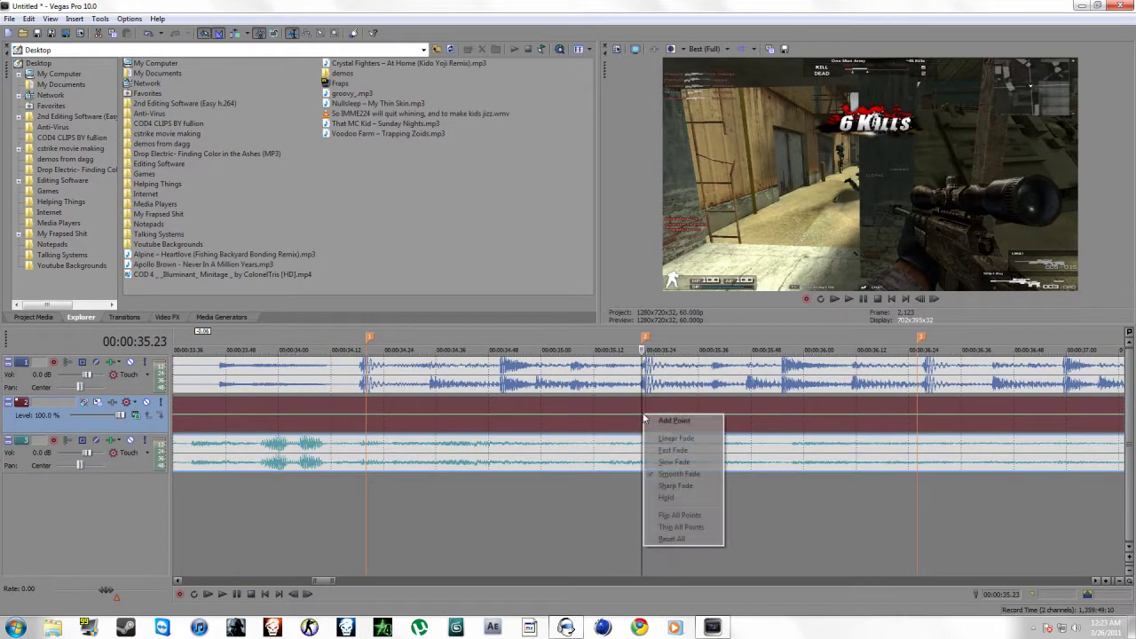
left_click(653, 423)
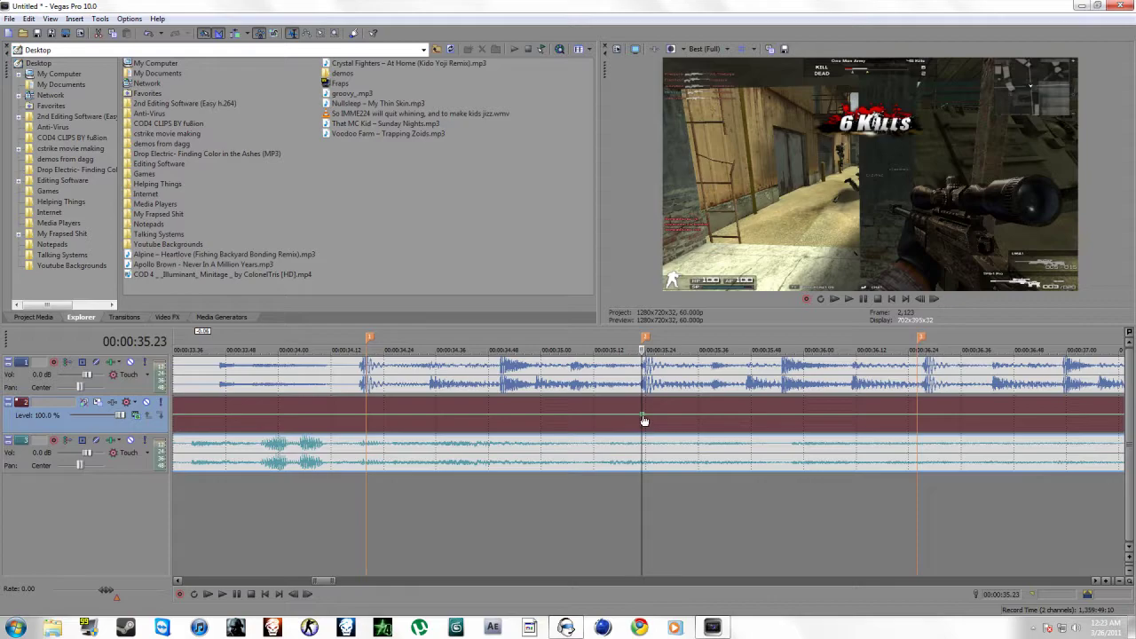
left_click_drag(643, 421, 641, 419)
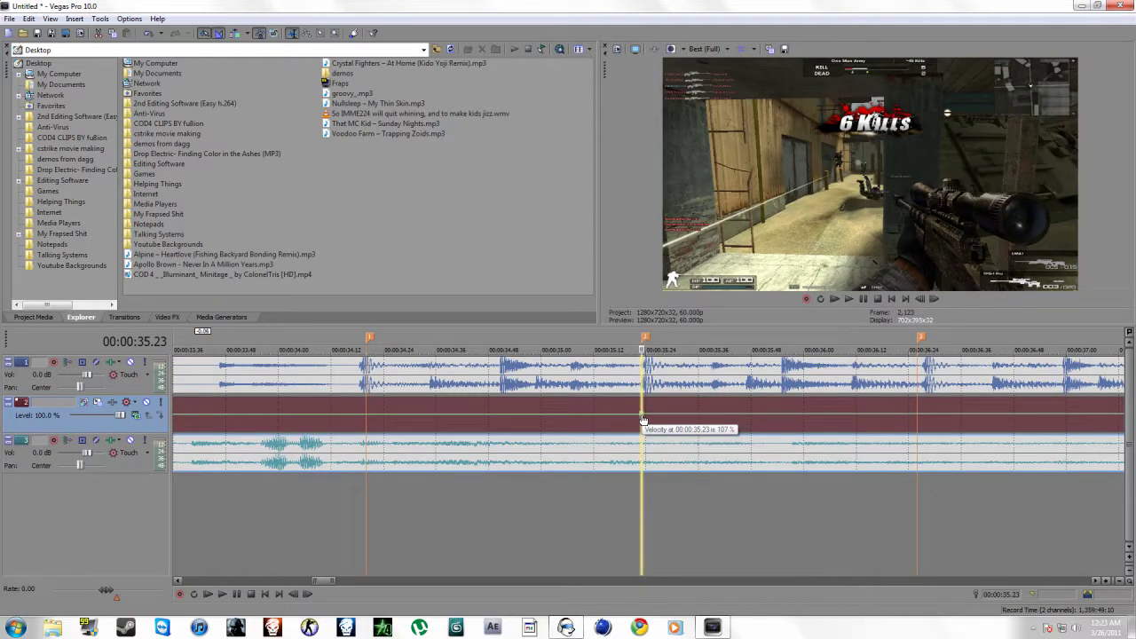
Add a velocity point at marker 1 and move the marker 2 point to shortly after it, raised to the top of the envelope.
right_click(365, 421)
left_click(391, 424)
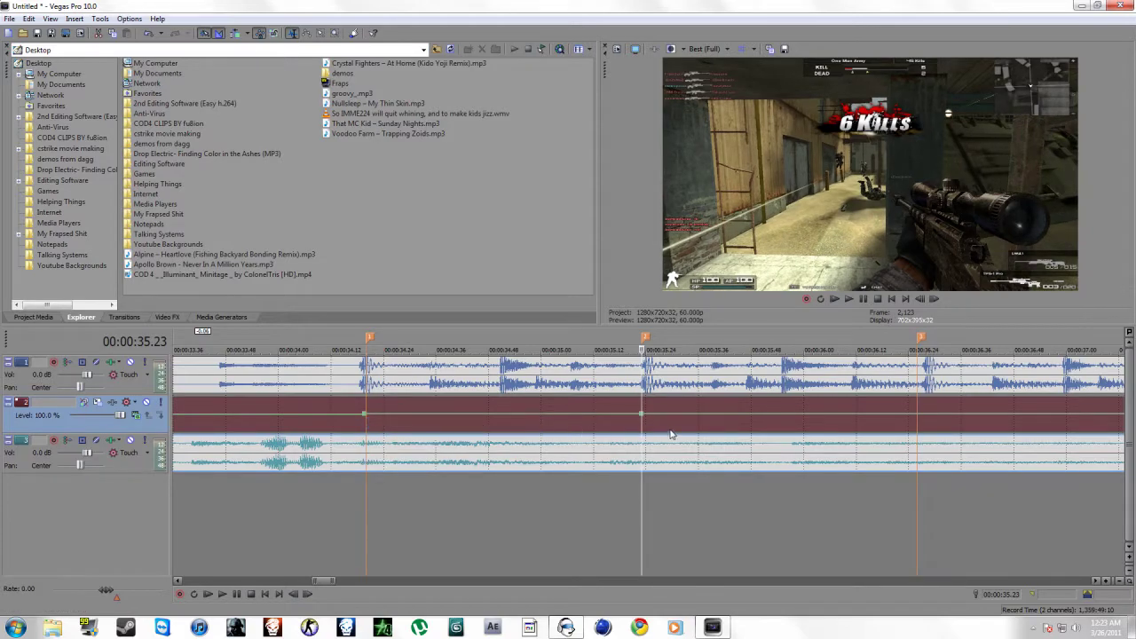
left_click_drag(634, 422, 422, 371)
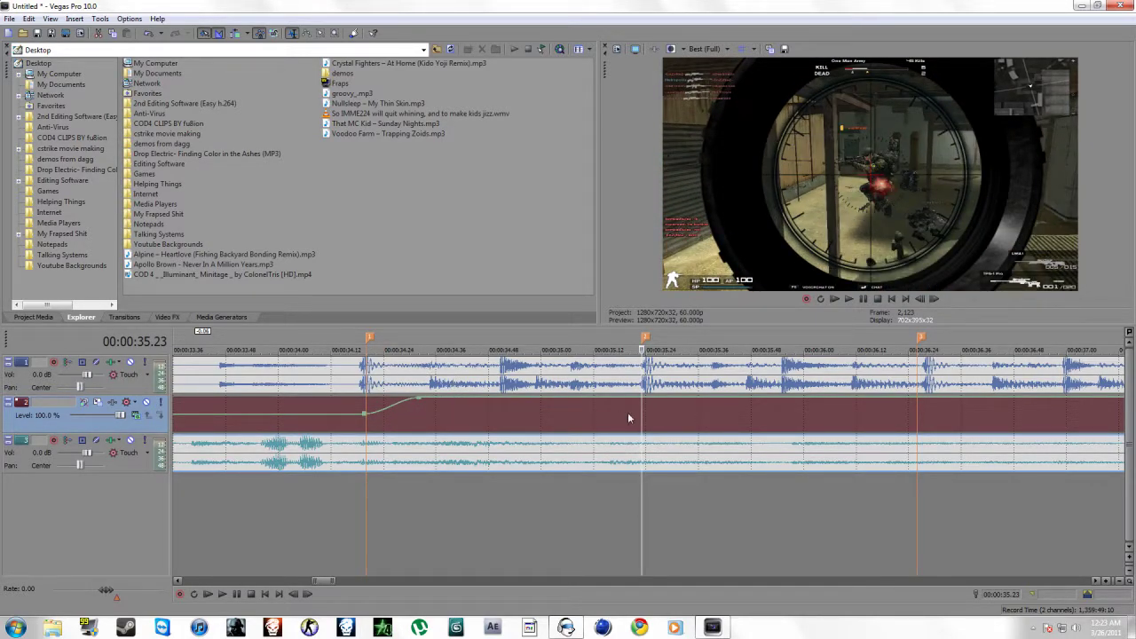
Add velocity points at marker 2 and at about 00:00:35.37, and set the second one to normal velocity.
right_click(645, 404)
left_click(651, 406)
right_click(708, 404)
left_click(711, 407)
right_click(705, 403)
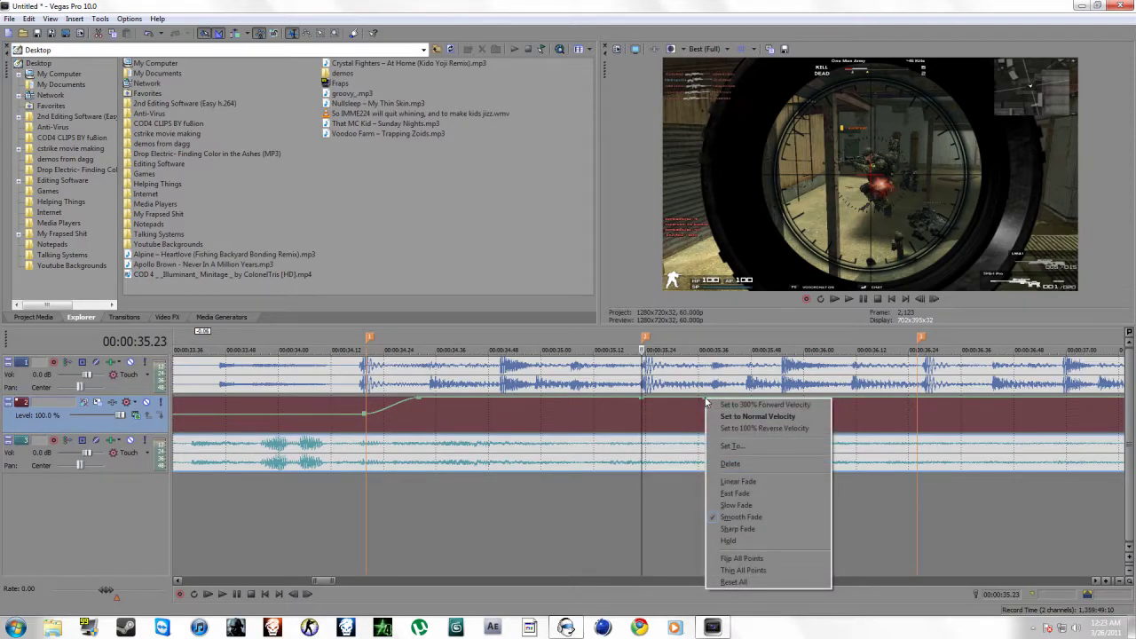
left_click(750, 417)
left_click(704, 424)
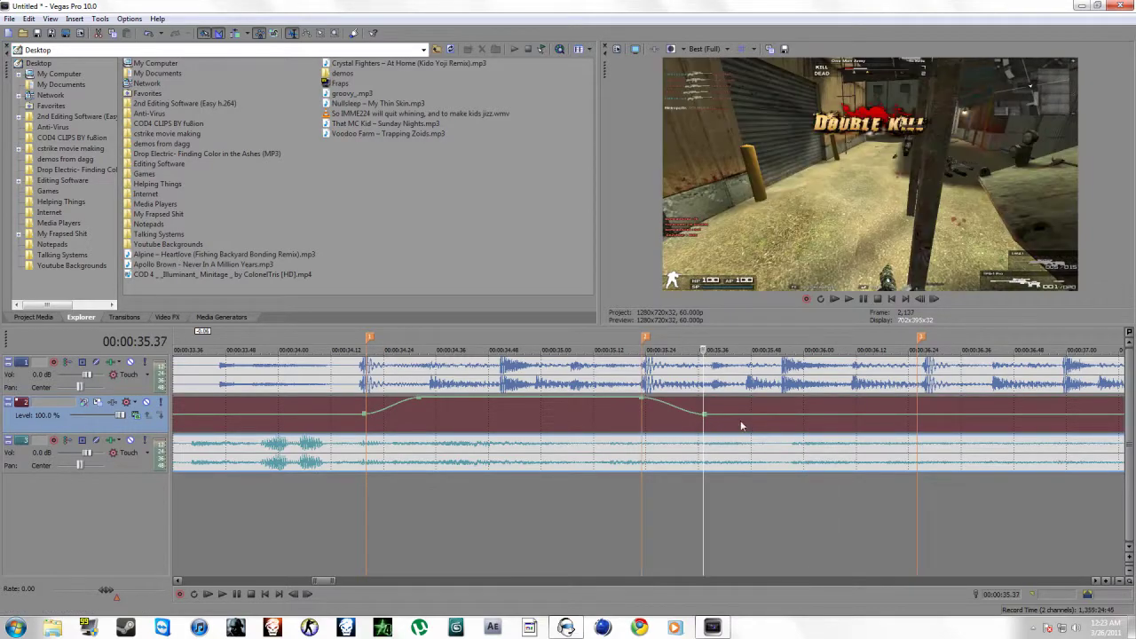
Add a velocity point at marker 3 (00:00:36.26) and raise it moderately above normal velocity.
left_click(742, 426)
scroll(745, 423, "down", 1)
left_click(759, 433)
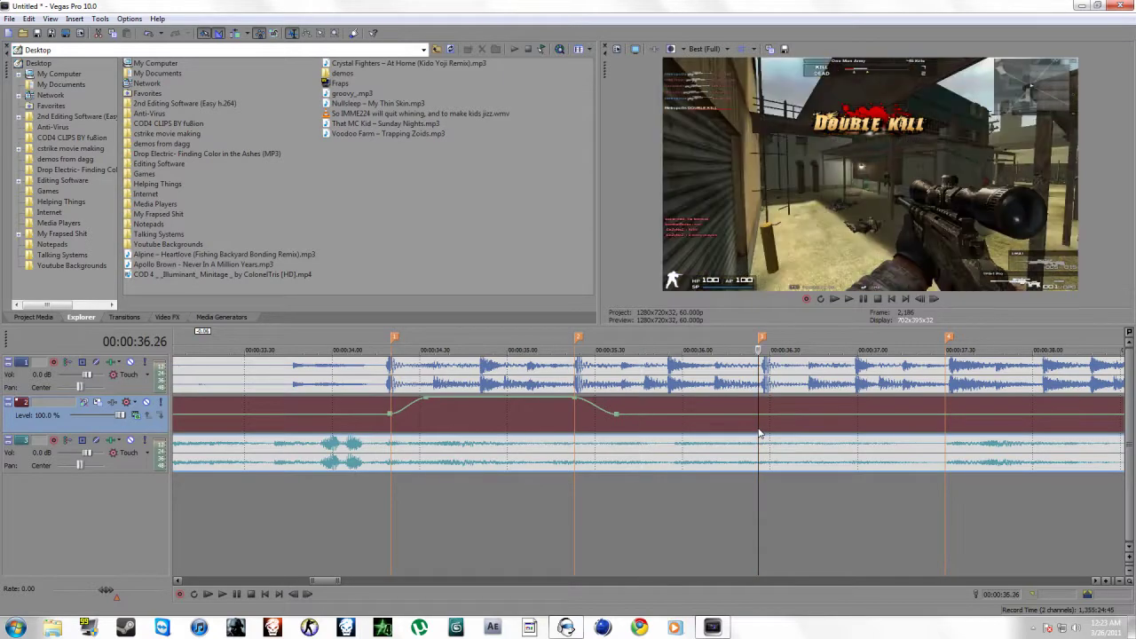
right_click(760, 421)
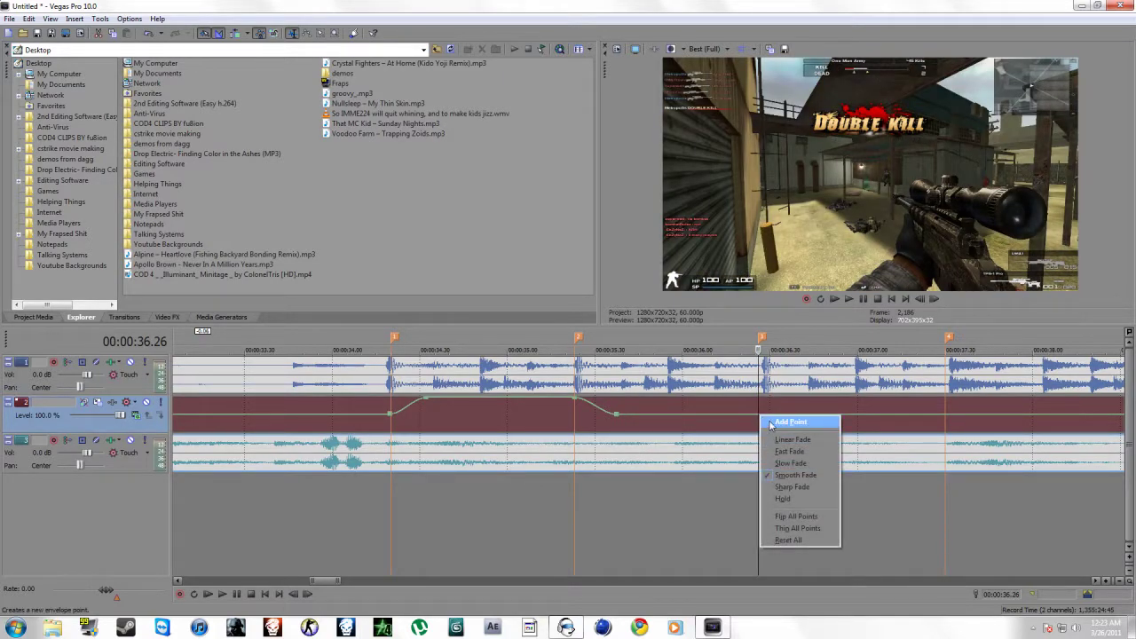
left_click(769, 424)
left_click_drag(759, 417, 756, 413)
Add a velocity point shortly after marker 3 and set it to normal velocity.
right_click(793, 414)
left_click(803, 417)
right_click(793, 417)
left_click(801, 431)
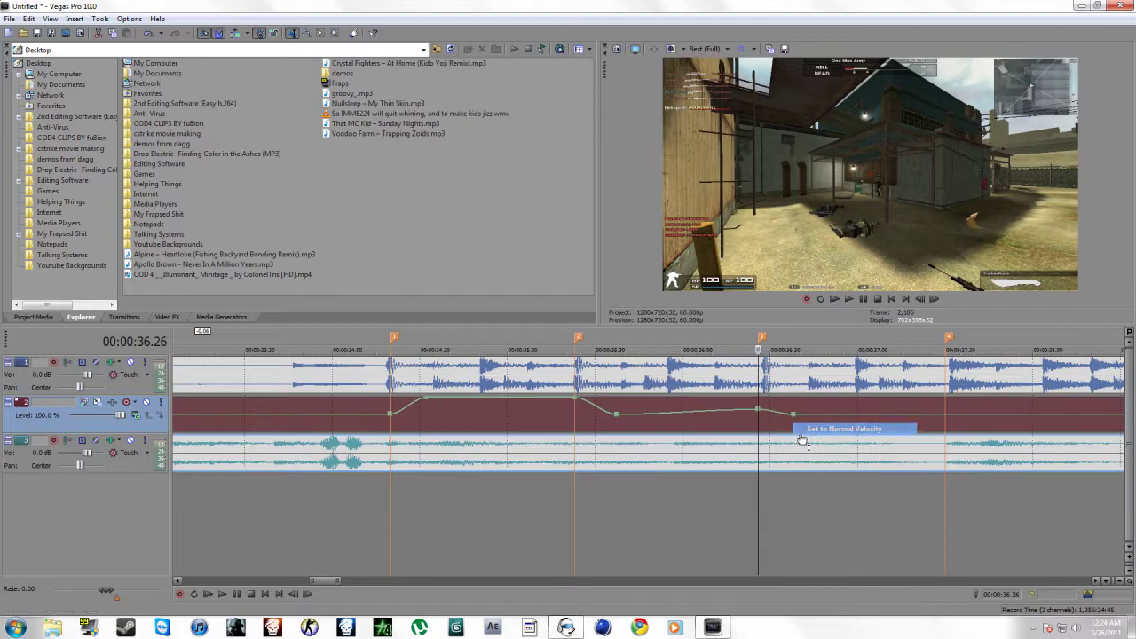
Add a velocity point at marker 4 (00:00:37.30) and raise it to about 278 %.
scroll(939, 436, "down", 2)
left_click(782, 423)
scroll(778, 437, "up", 2)
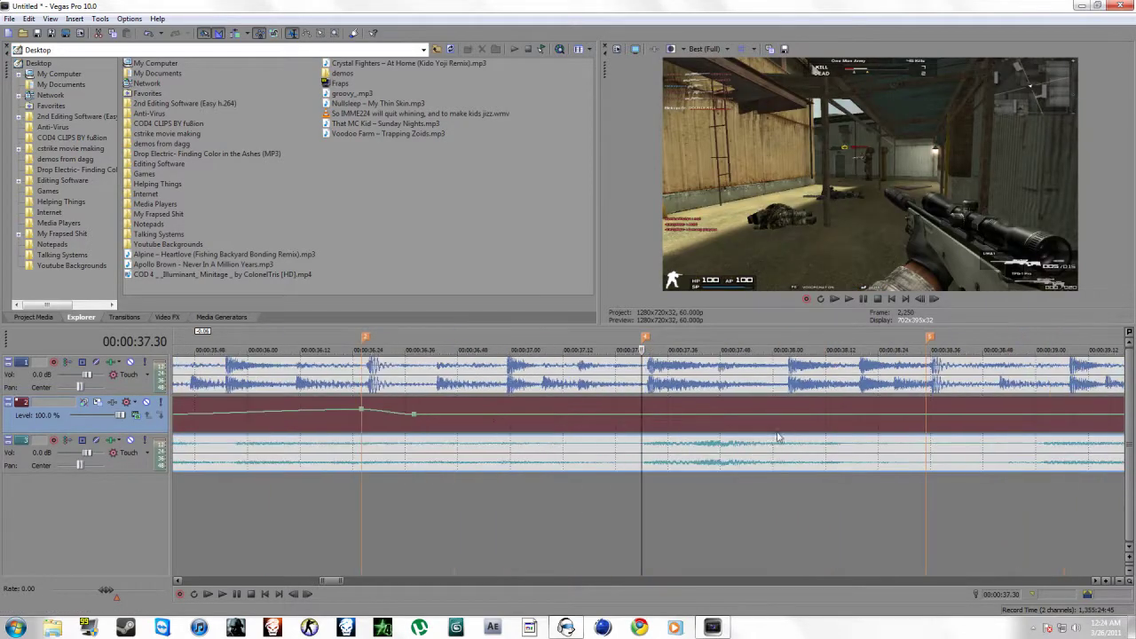
right_click(642, 418)
left_click(651, 422)
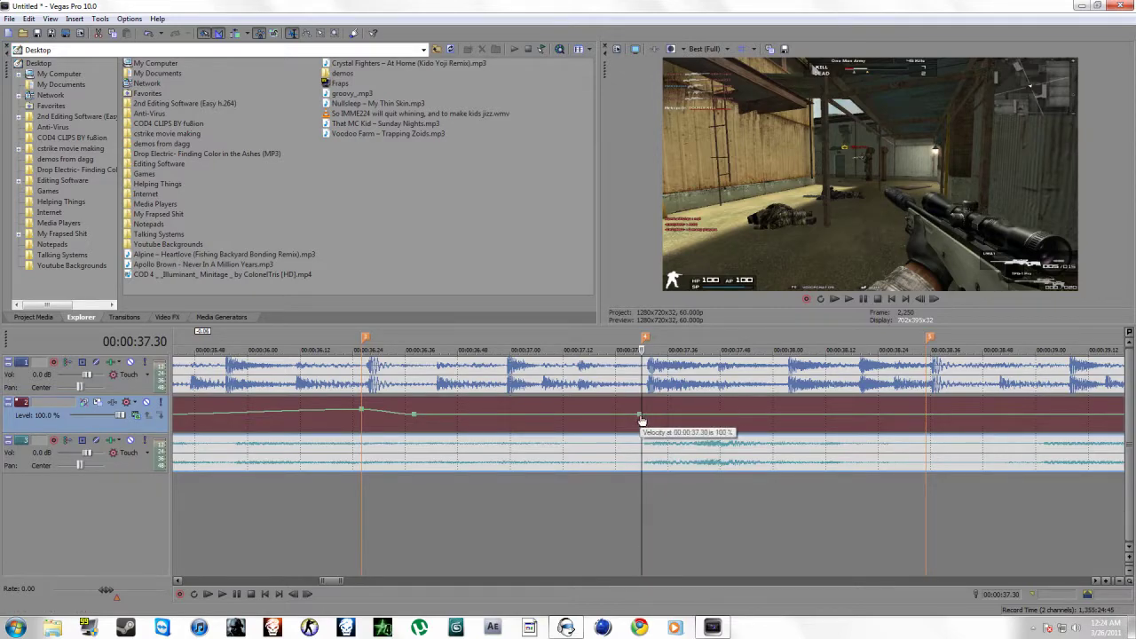
mouse_move(642, 418)
left_mouse_down()
mouse_move(635, 400)
mouse_move(649, 399)
mouse_move(643, 406)
left_mouse_up()
scroll(642, 408, "up", 5)
scroll(642, 408, "up", 2)
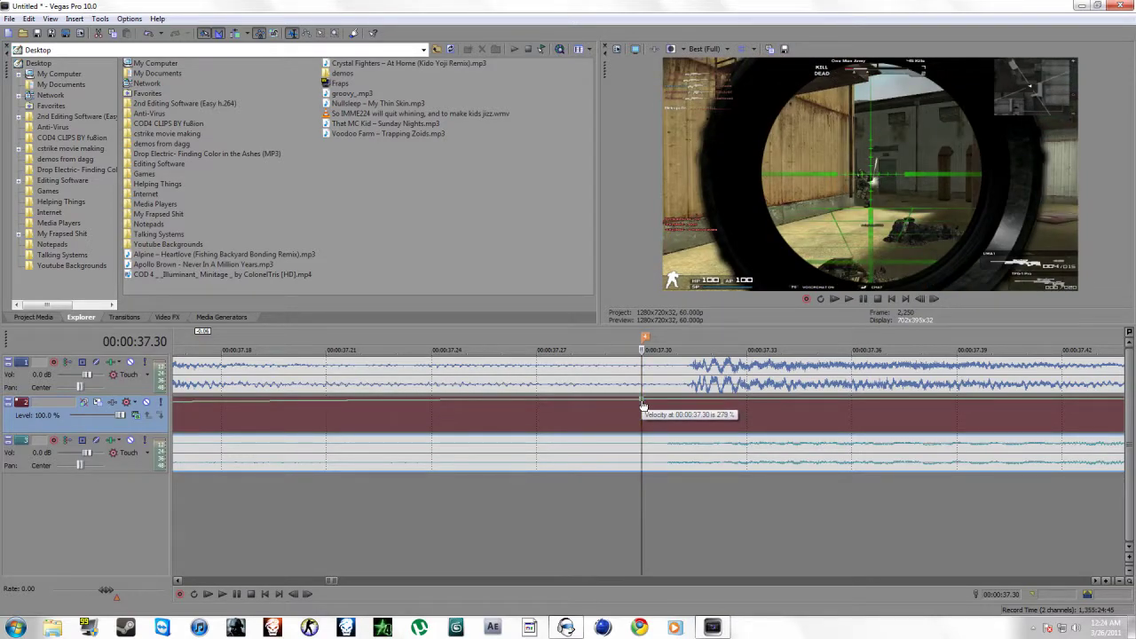
Add a velocity point shortly after marker 4 and set it to normal velocity.
scroll(756, 415, "down", 5)
right_click(709, 406)
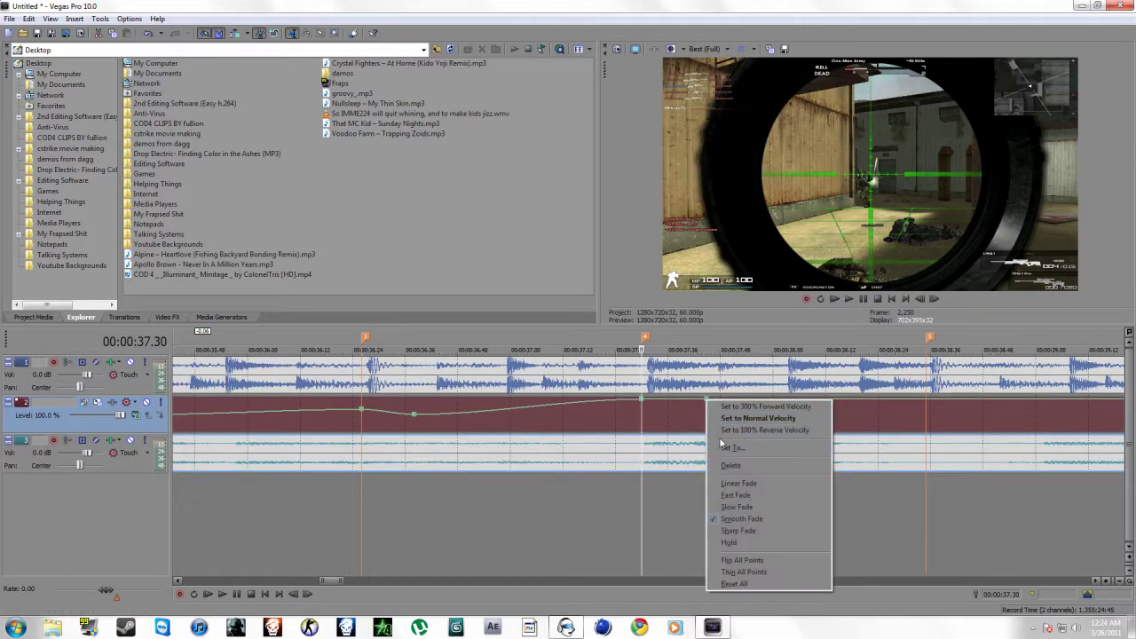
left_click(757, 418)
Add a velocity point at marker 5 (00:00:38.35) raised moderately above normal, and another shortly after it at normal velocity.
scroll(845, 433, "down", 2)
left_click(831, 417)
right_click(832, 418)
left_click(838, 418)
left_click_drag(832, 417, 833, 409)
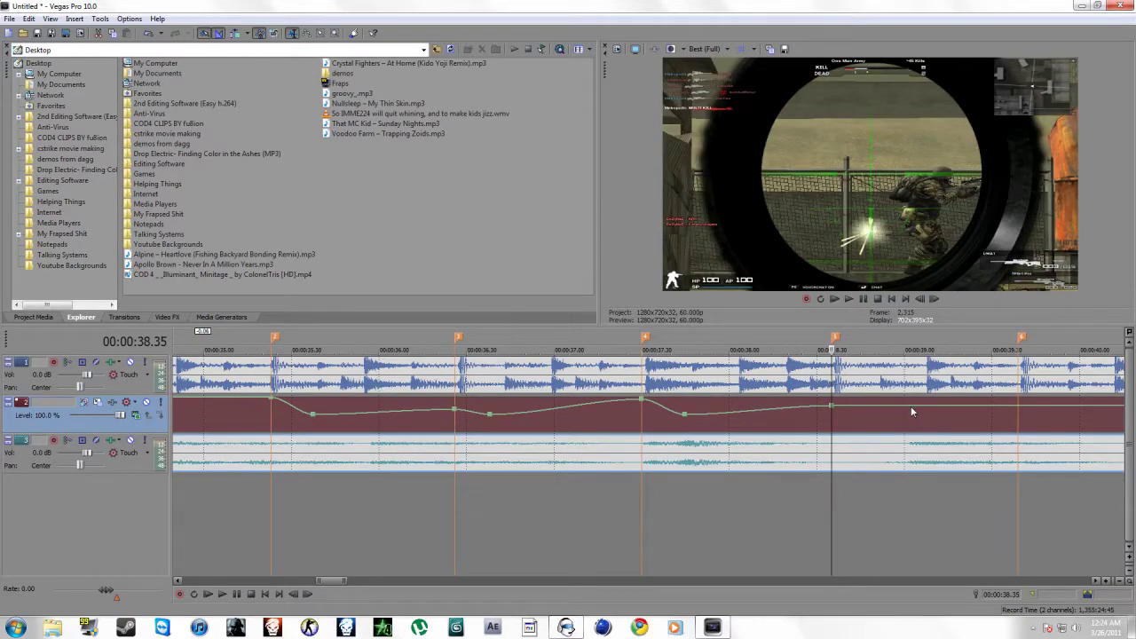
right_click(910, 412)
left_click(920, 432)
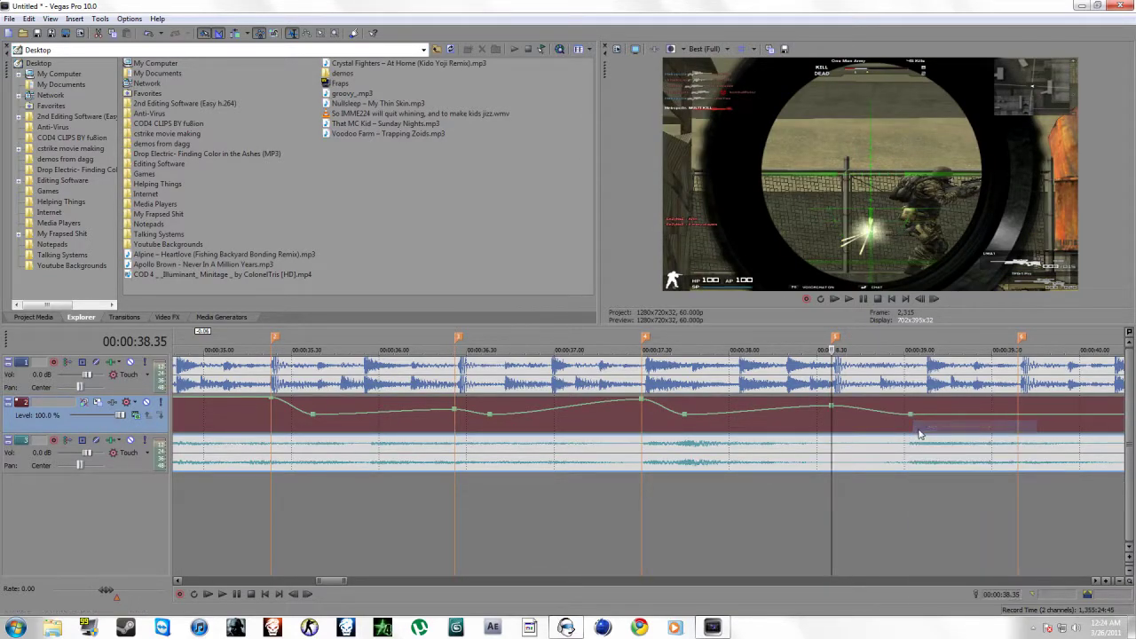
Add a velocity point at marker 6 and raise it moderately above normal velocity.
scroll(920, 434, "down", 2)
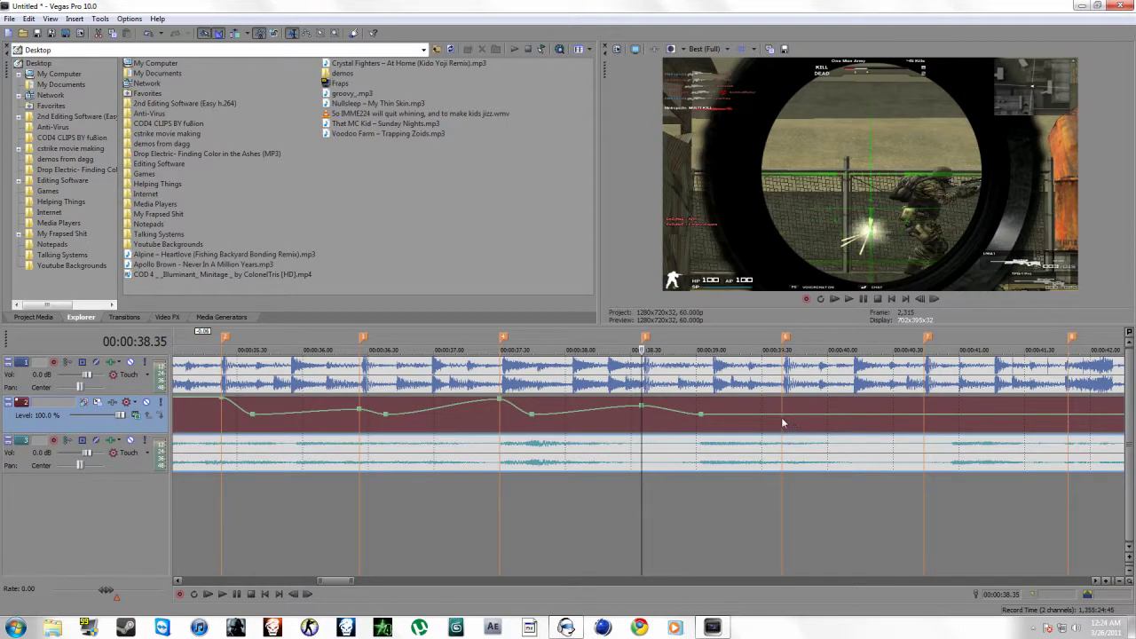
left_click(782, 418)
right_click(782, 414)
left_click(790, 422)
left_click_drag(783, 419, 781, 410)
Add a velocity point shortly after marker 6 and set it to normal velocity.
right_click(821, 407)
left_click(829, 412)
right_click(820, 406)
left_click(907, 428)
Add a velocity point at marker 7 (00:00:40.44), raise it close to the maximum, and shift it slightly before the marker.
left_click(923, 418)
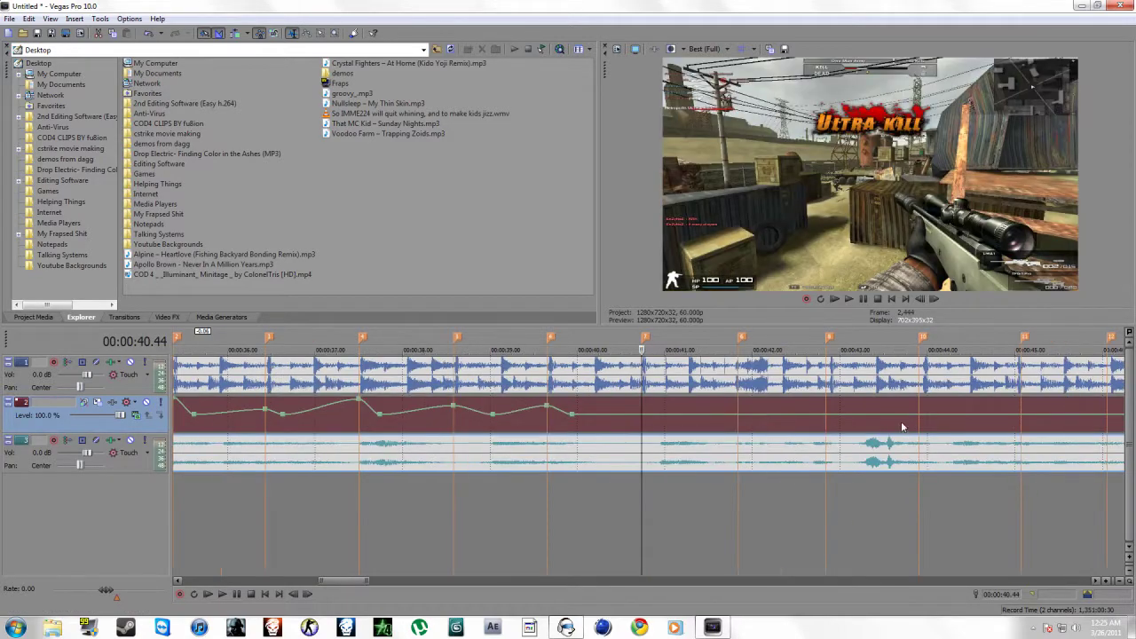
right_click(643, 420)
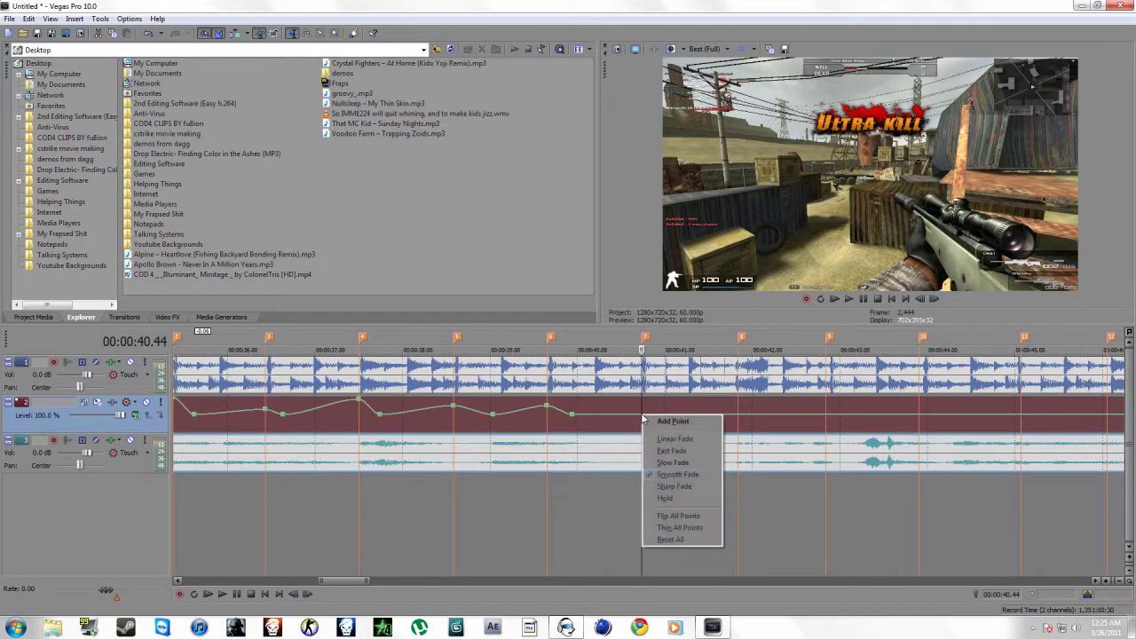
left_click(651, 423)
left_click_drag(645, 417, 641, 404)
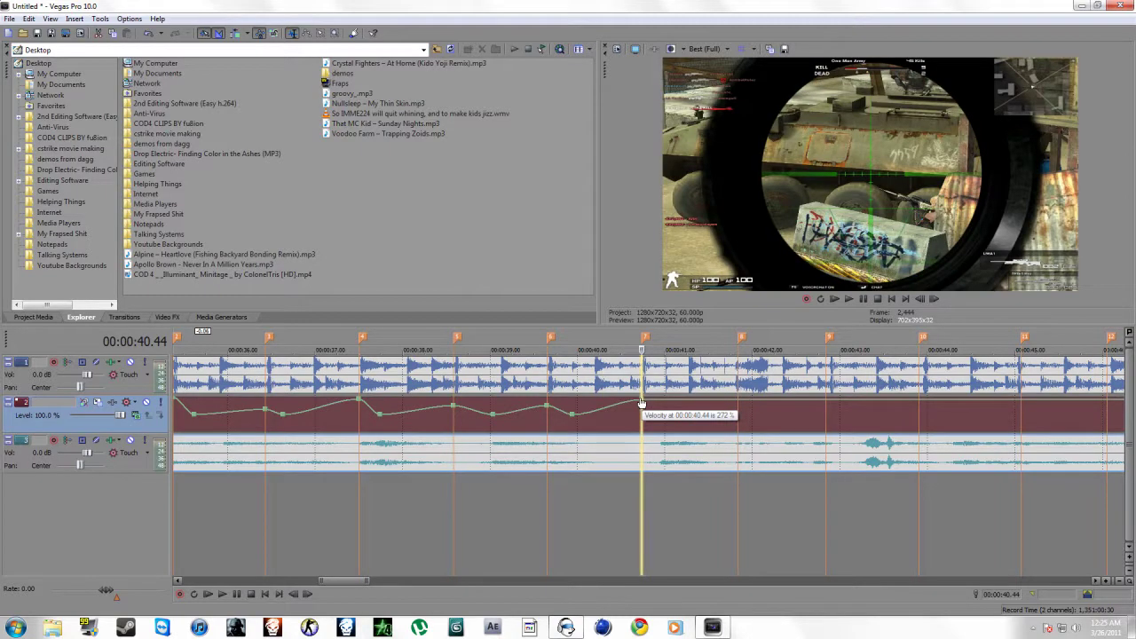
left_click_drag(642, 404, 627, 395)
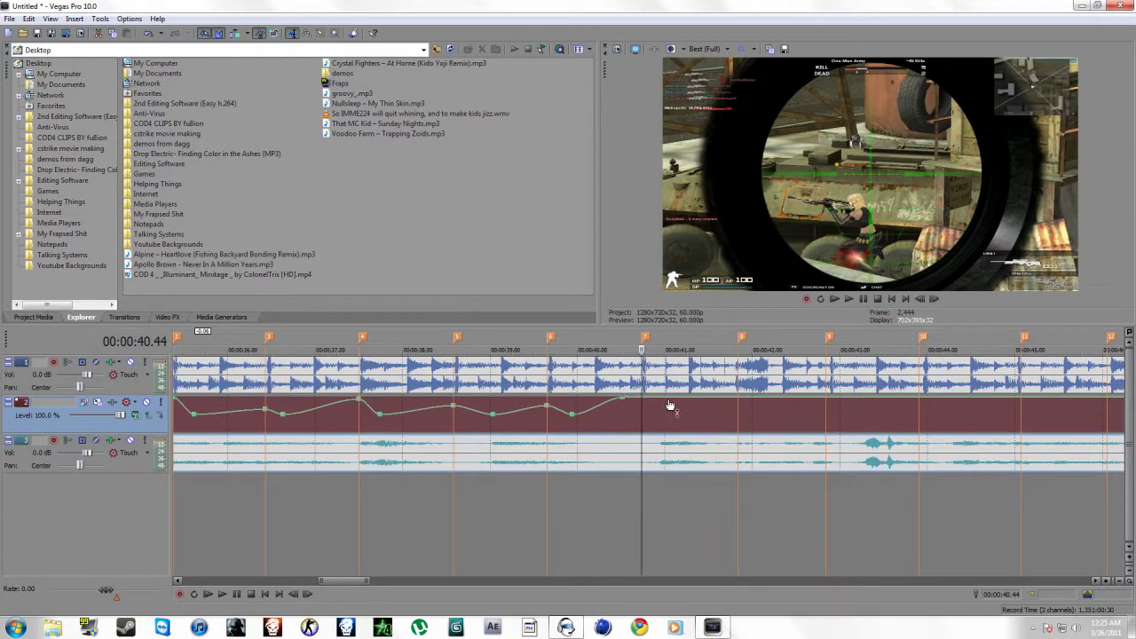
Add velocity points at marker 7 and shortly after it, and set the second one to normal velocity.
right_click(643, 400)
left_click(668, 403)
right_click(667, 401)
left_click(670, 402)
right_click(667, 401)
left_click(676, 420)
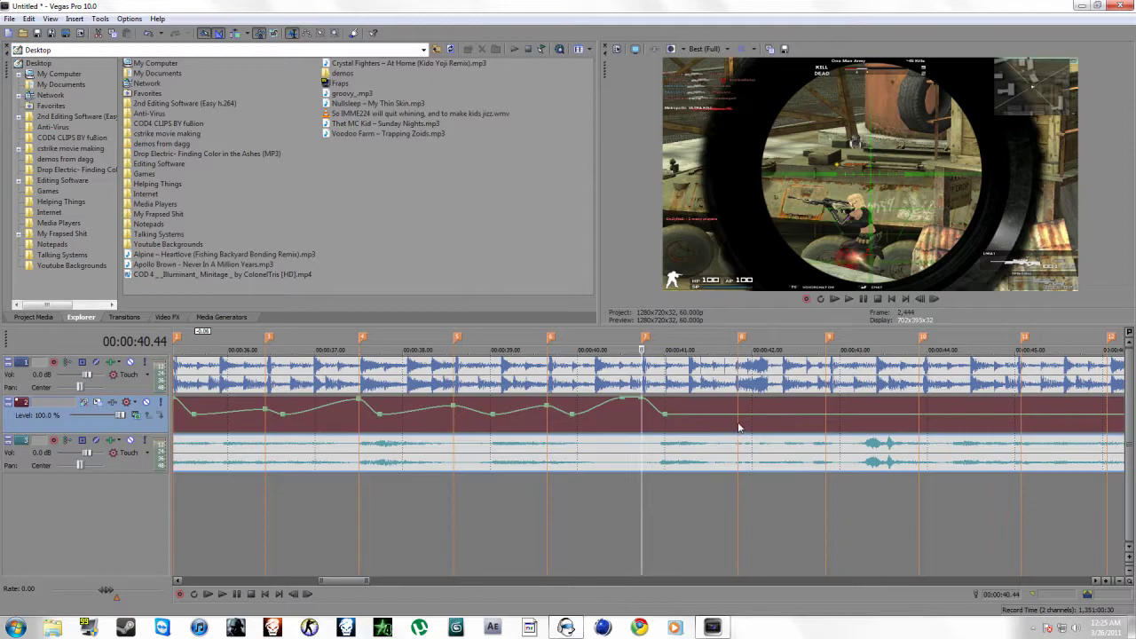
Add a velocity point at marker 8 (00:00:41.50), keeping it at normal velocity.
left_click(739, 433)
scroll(677, 433, "up", 2)
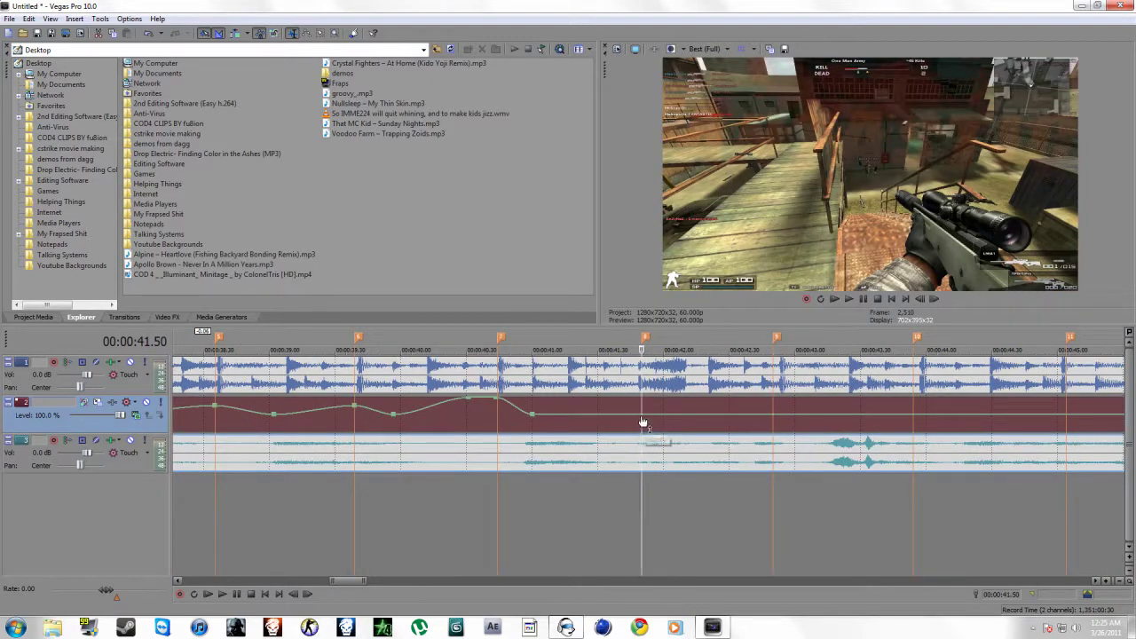
right_click(641, 414)
left_click(648, 421)
left_click_drag(643, 417, 643, 417)
Split the gameplay clip and its audio at marker 9 (00:00:42.50) and delete everything after the cut.
scroll(642, 418, "down", 6)
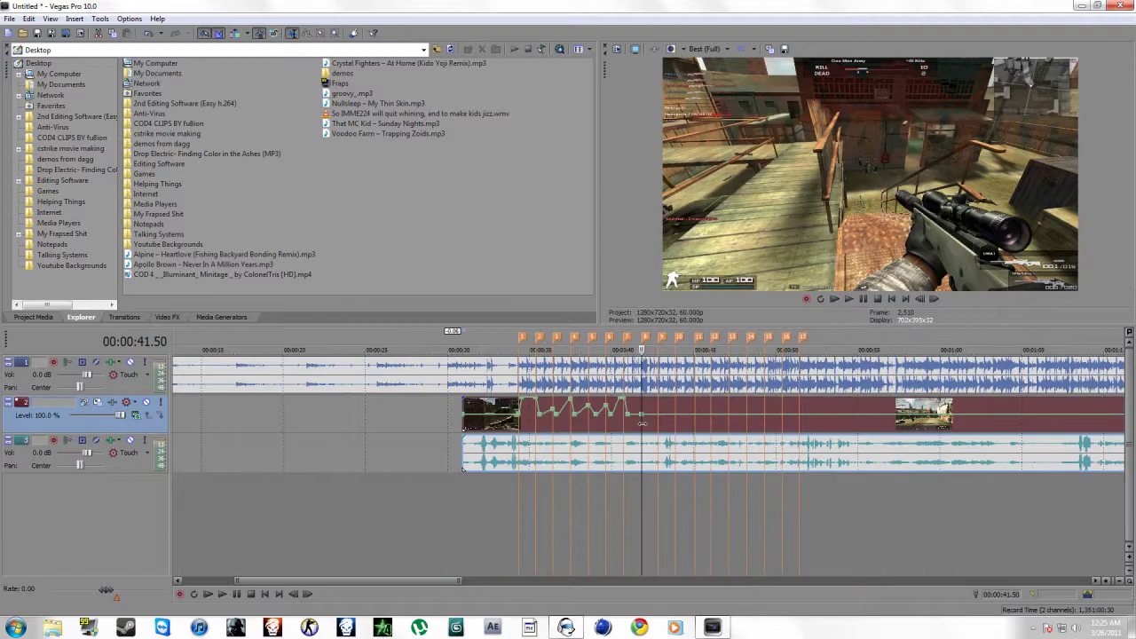
scroll(643, 424, "up", 1)
left_click(663, 428)
key("s")
right_click(674, 425)
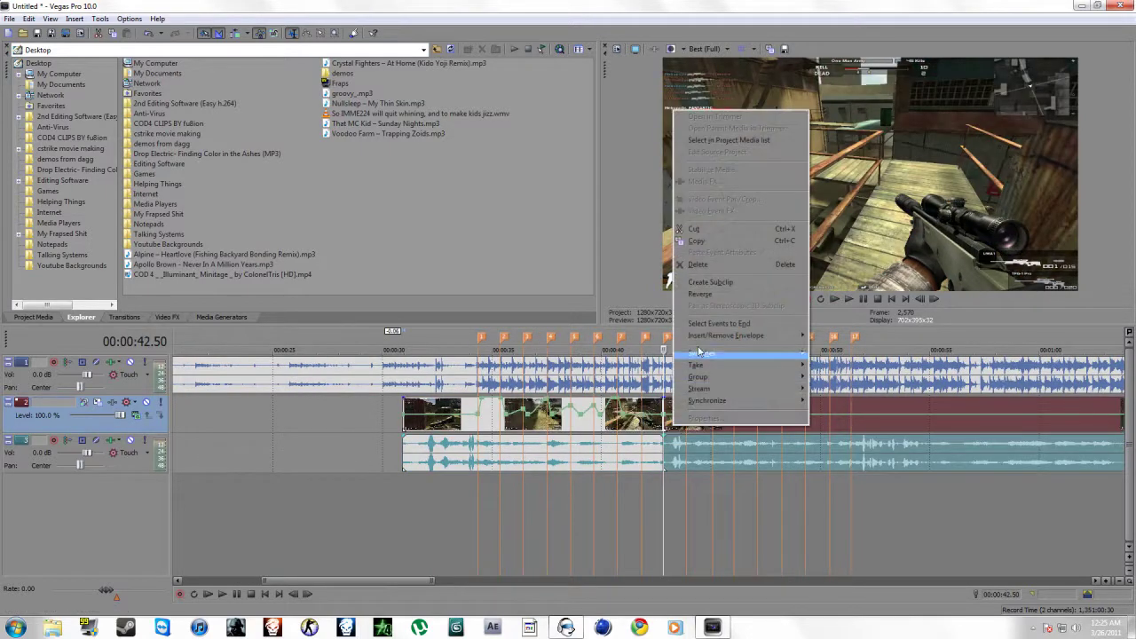
left_click(699, 263)
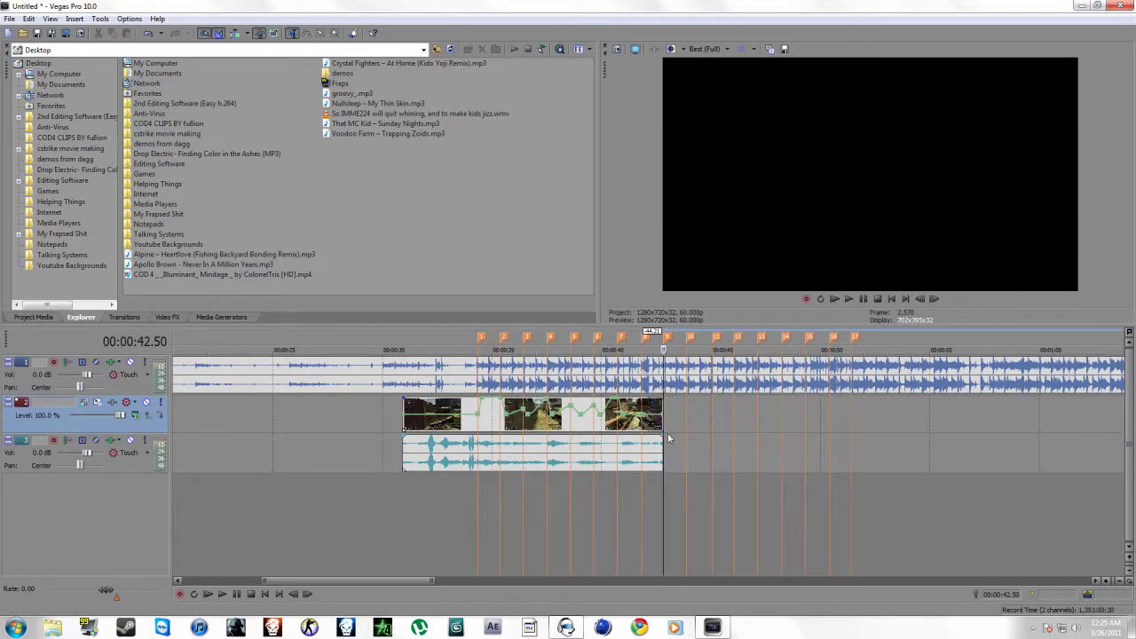
Add short fades at the gameplay clip's start and end, and delete its audio event from track 3.
left_click(661, 430)
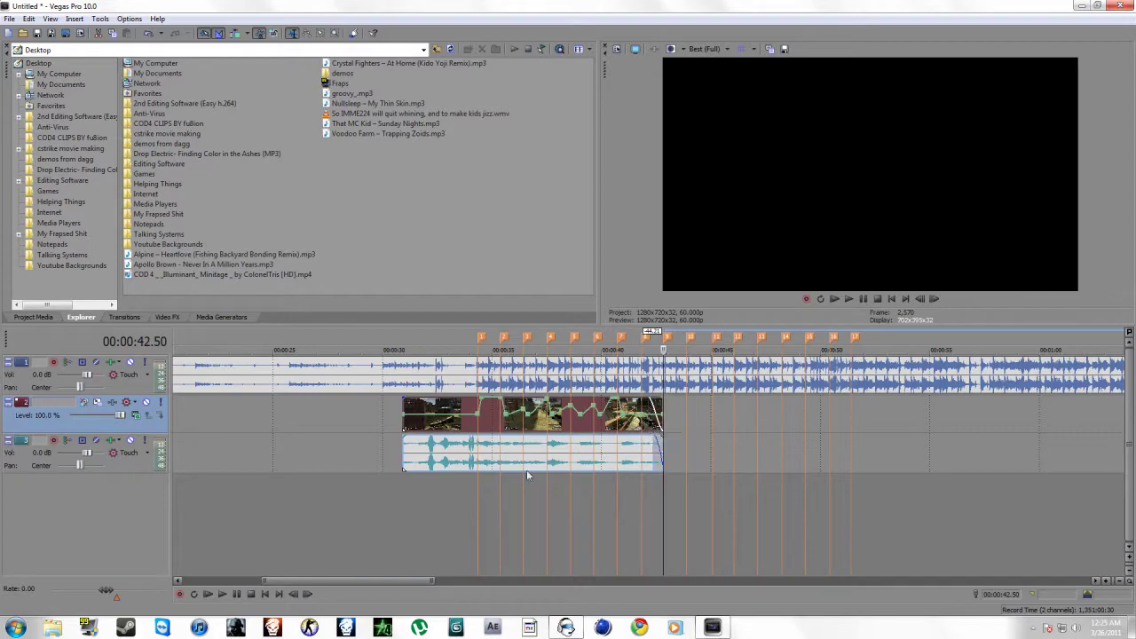
left_click_drag(405, 439, 414, 440)
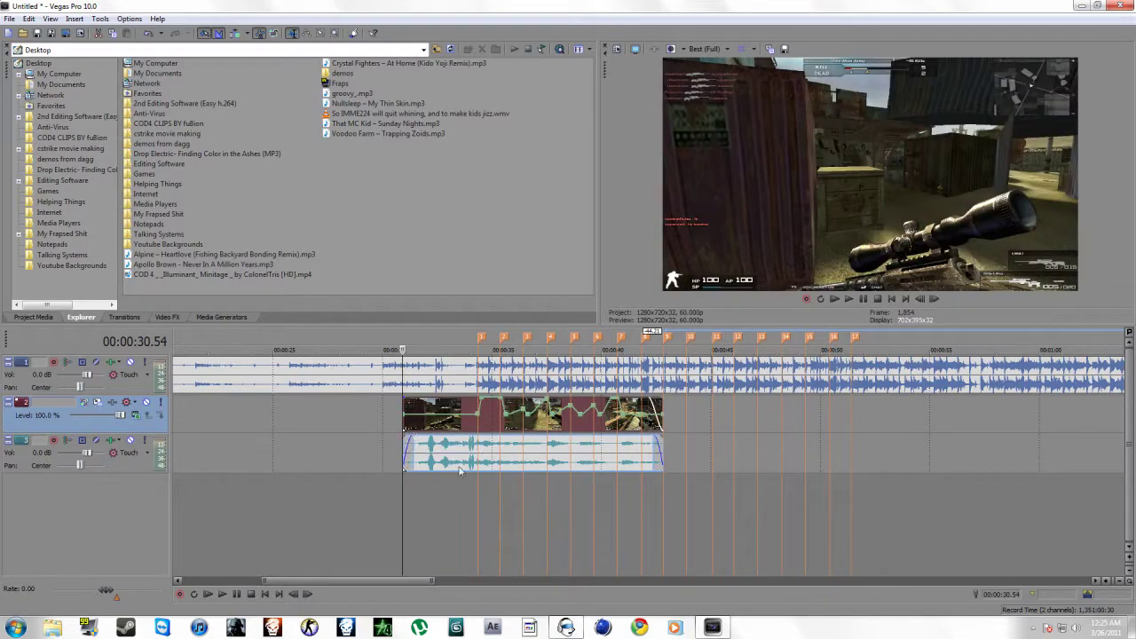
left_click(461, 466)
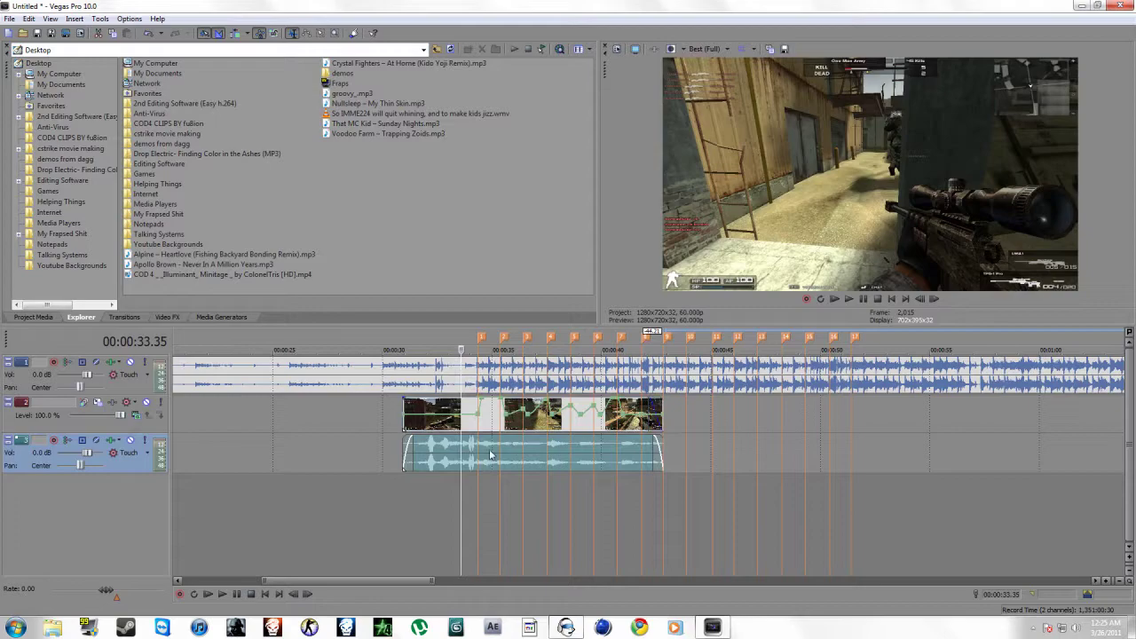
right_click(491, 451)
left_click(525, 301)
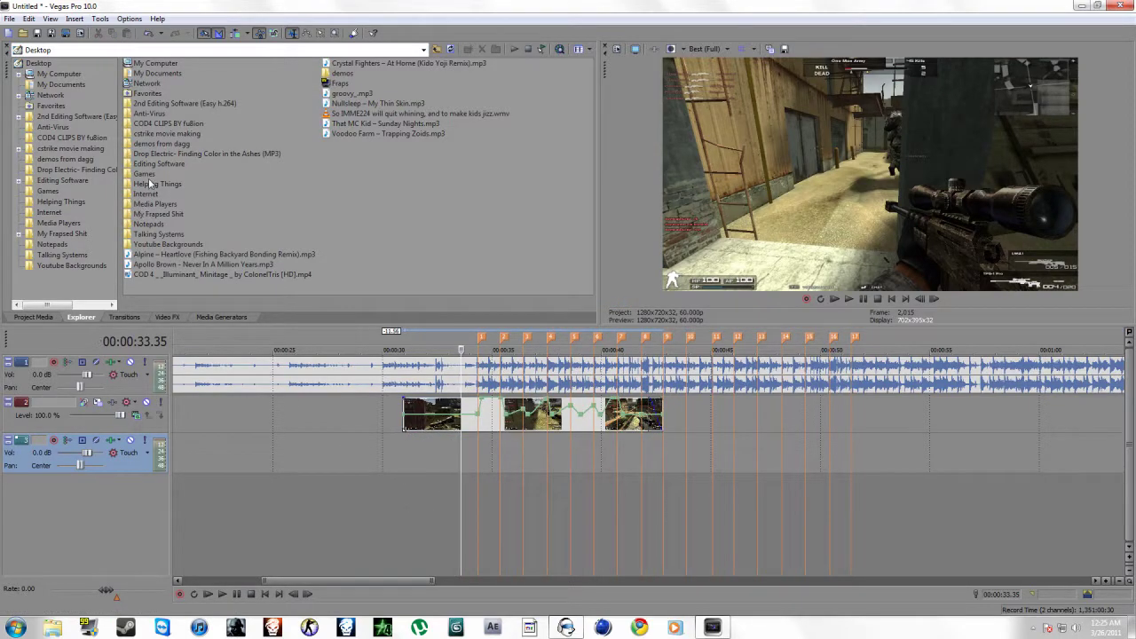
Import a rifle sound onto track 3 from the barret folder in Sound Packs, CA Sounds Pack on FreeAgent Drive (E:).
left_click_drag(12, 12, 12, 16)
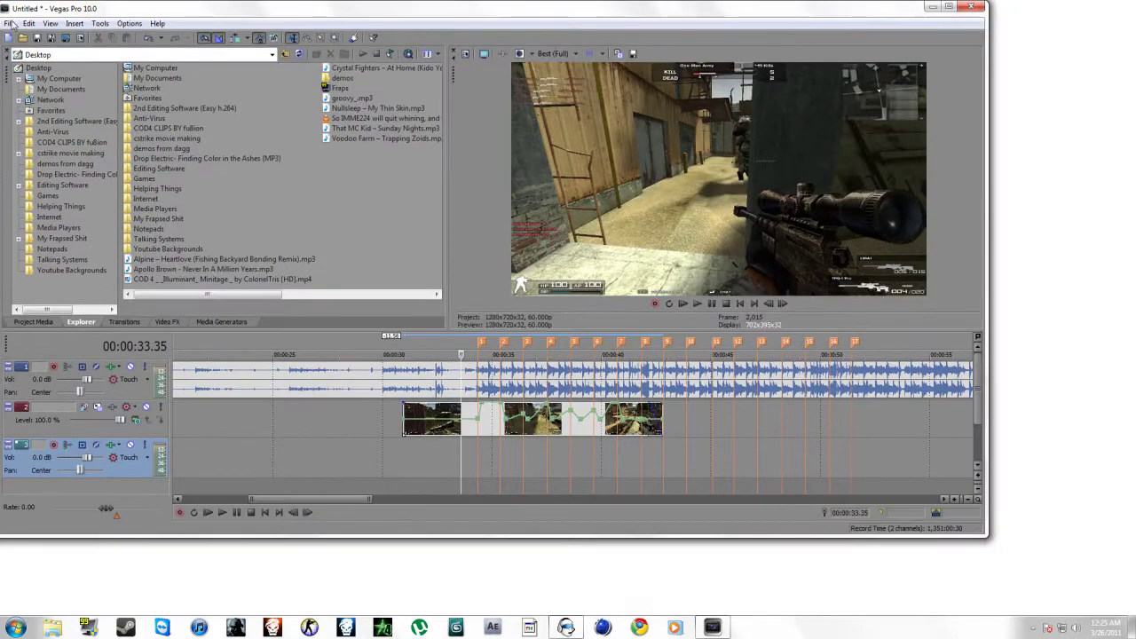
left_click(10, 21)
left_click(21, 54)
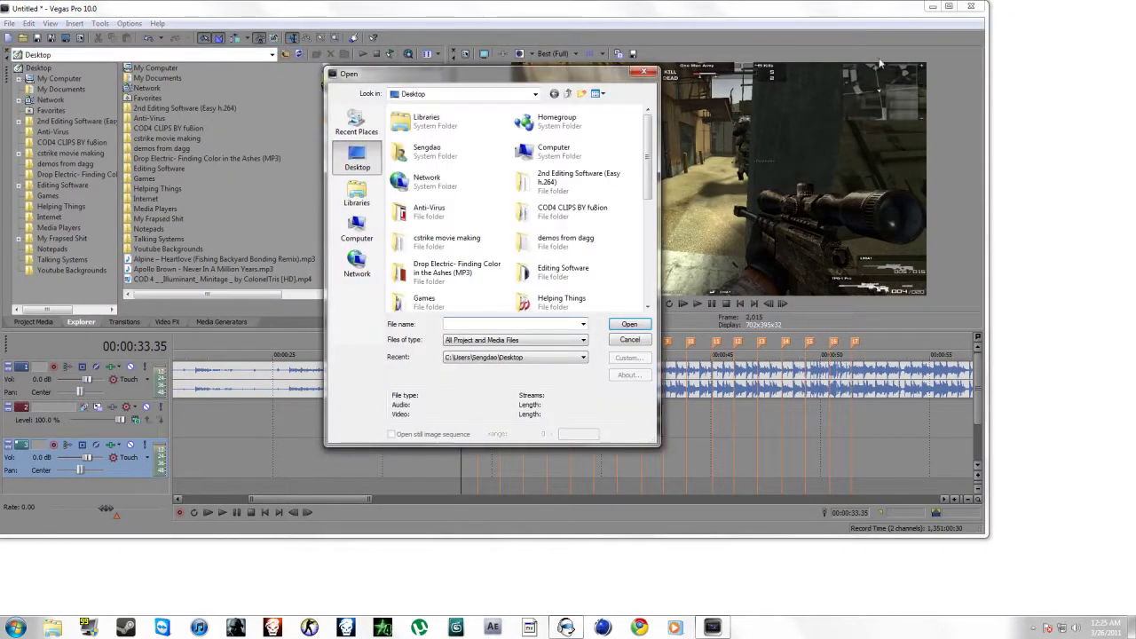
left_click(357, 229)
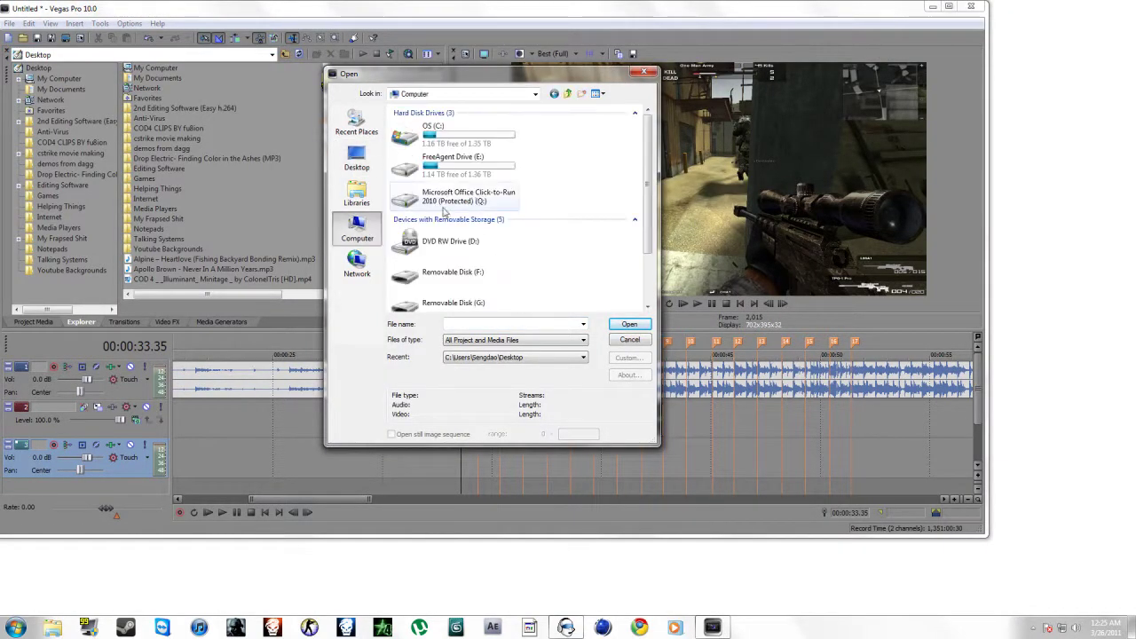
double_click(450, 159)
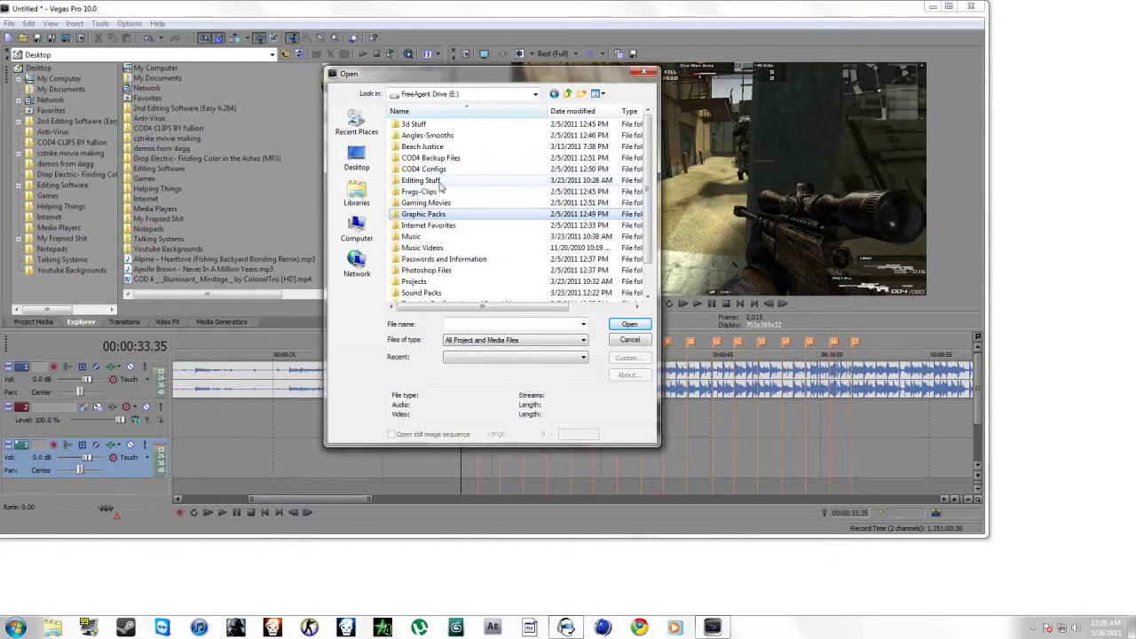
scroll(435, 240, "down", 1)
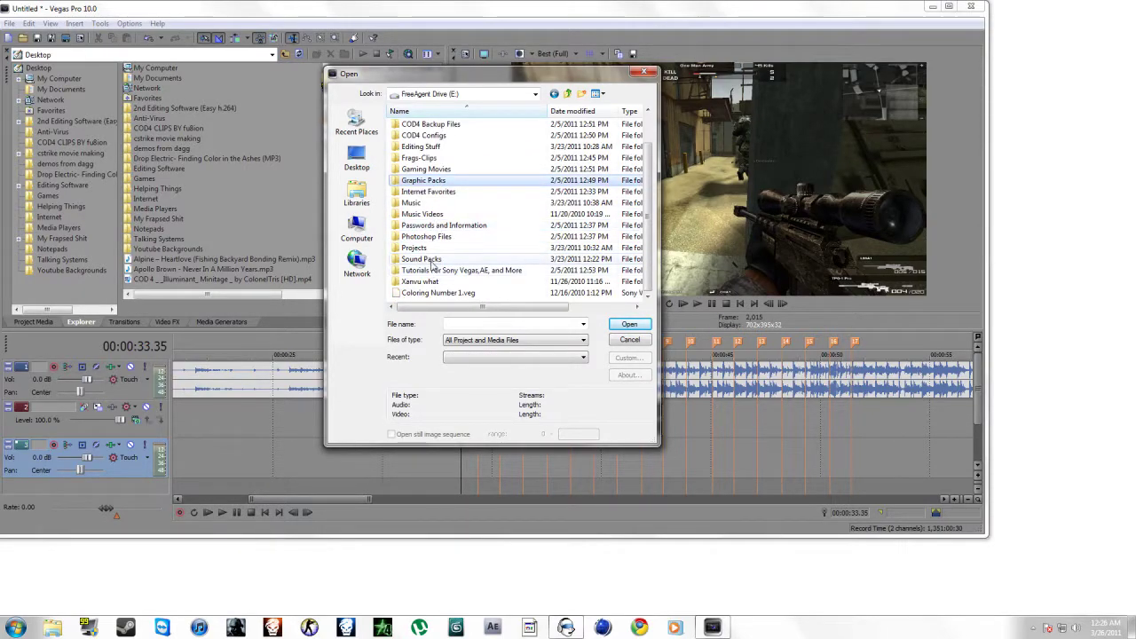
double_click(431, 259)
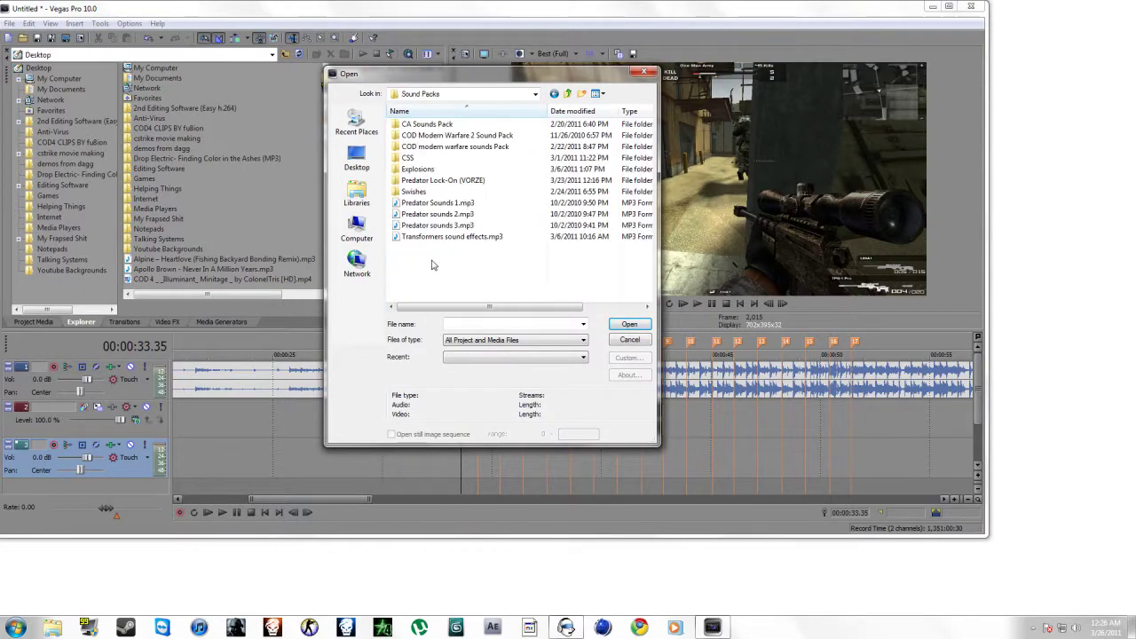
double_click(423, 124)
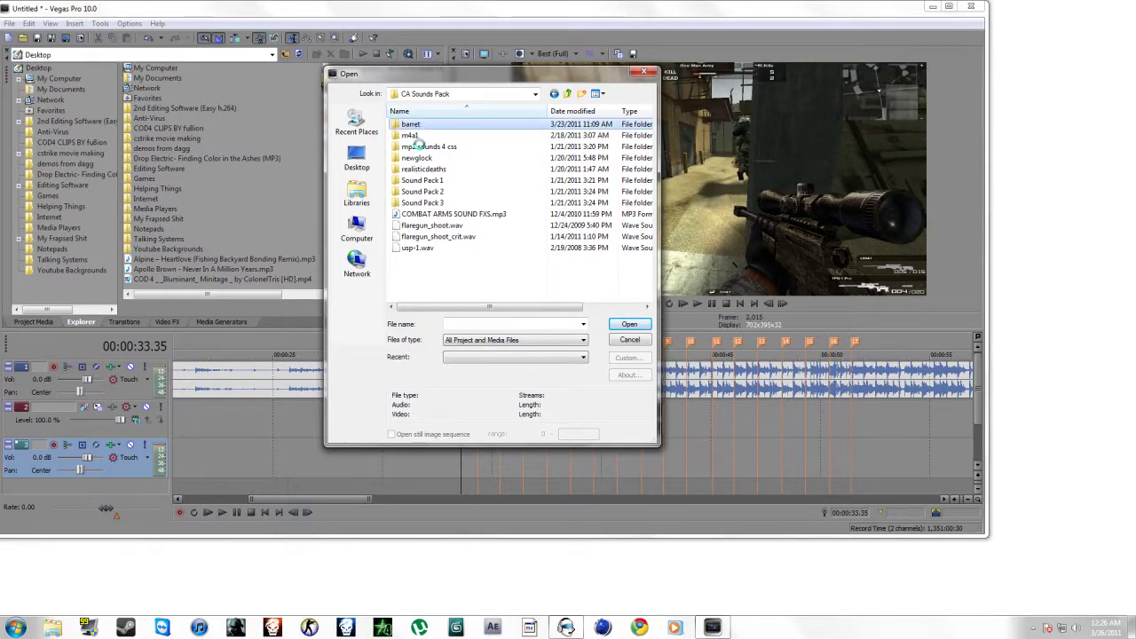
double_click(413, 125)
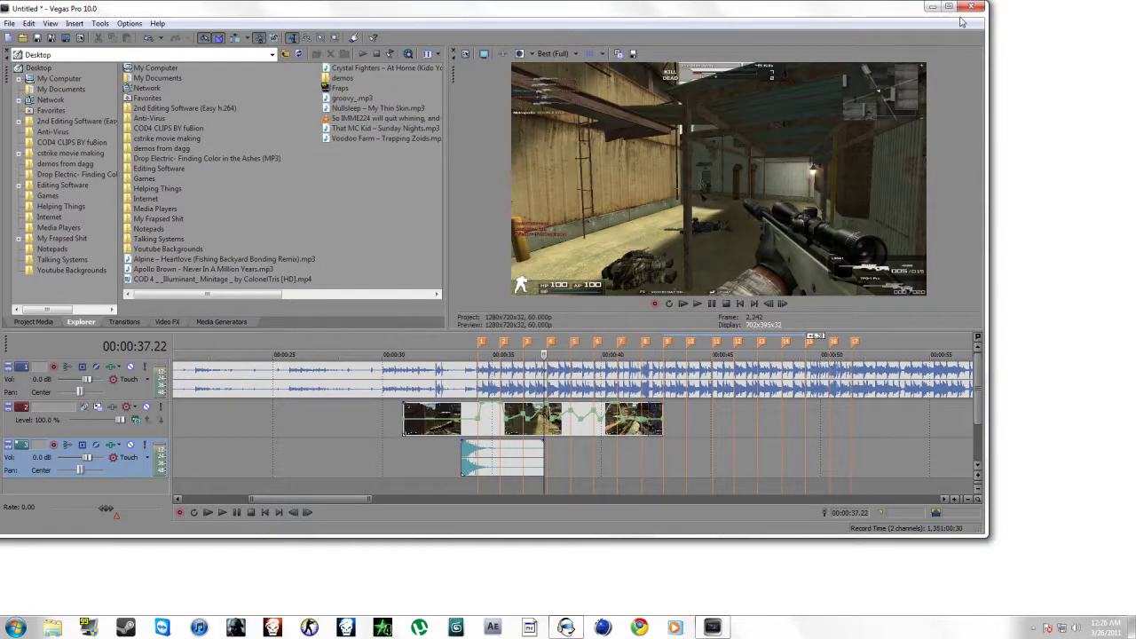
left_click(949, 6)
Move the rifle sound's start to marker 1 and trim its end to marker 2.
scroll(532, 453, "up", 4)
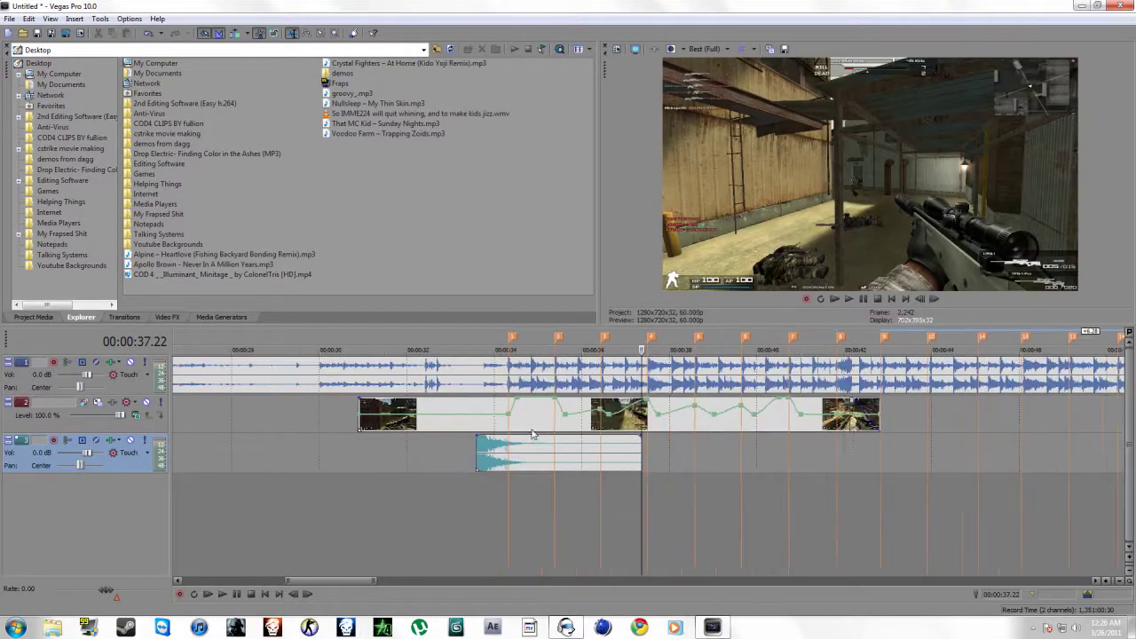
right_click(498, 448)
left_click(538, 275)
left_click_drag(480, 457, 512, 458)
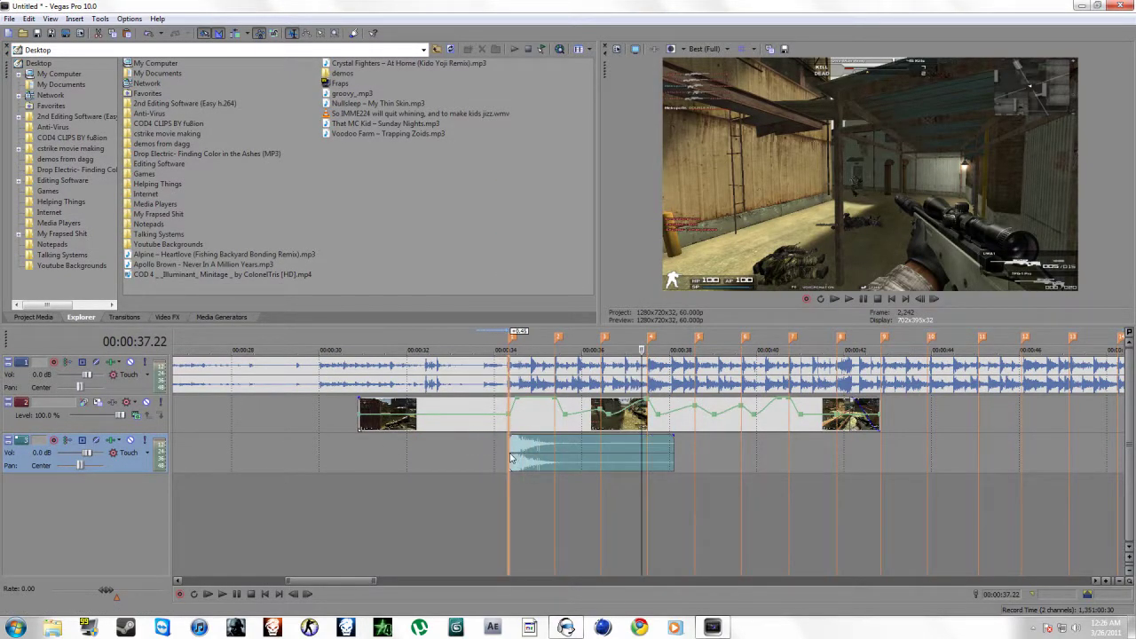
double_click(672, 461)
left_click_drag(673, 451, 553, 453)
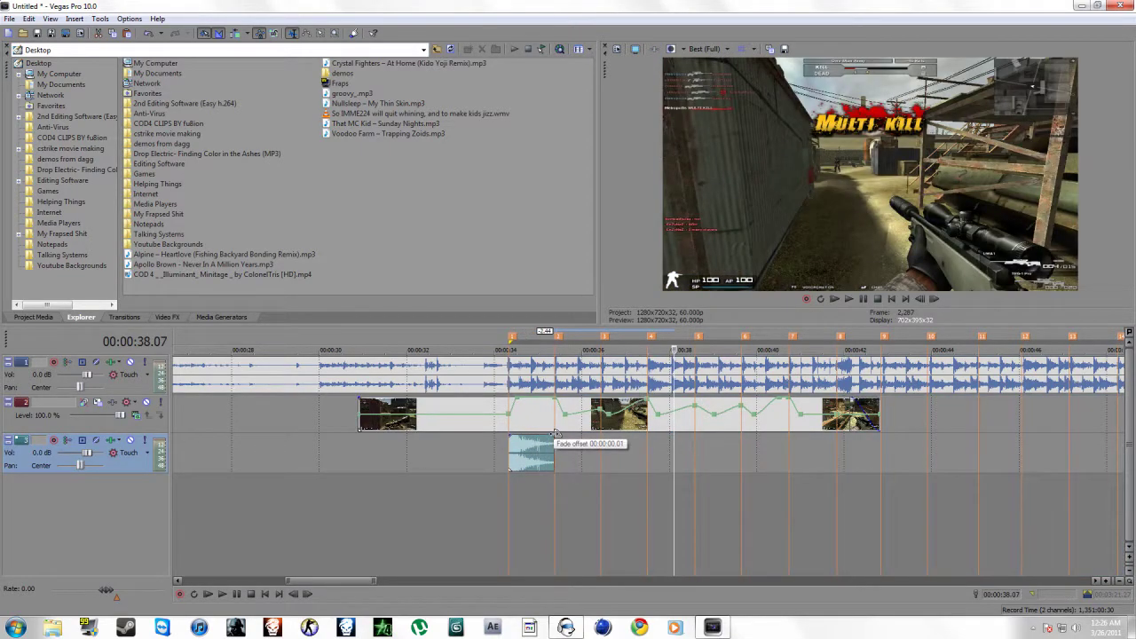
Give the trimmed rifle sound a fade-out and place copies of it at markers 2, 3 and 4.
right_click(525, 452)
left_click(590, 286)
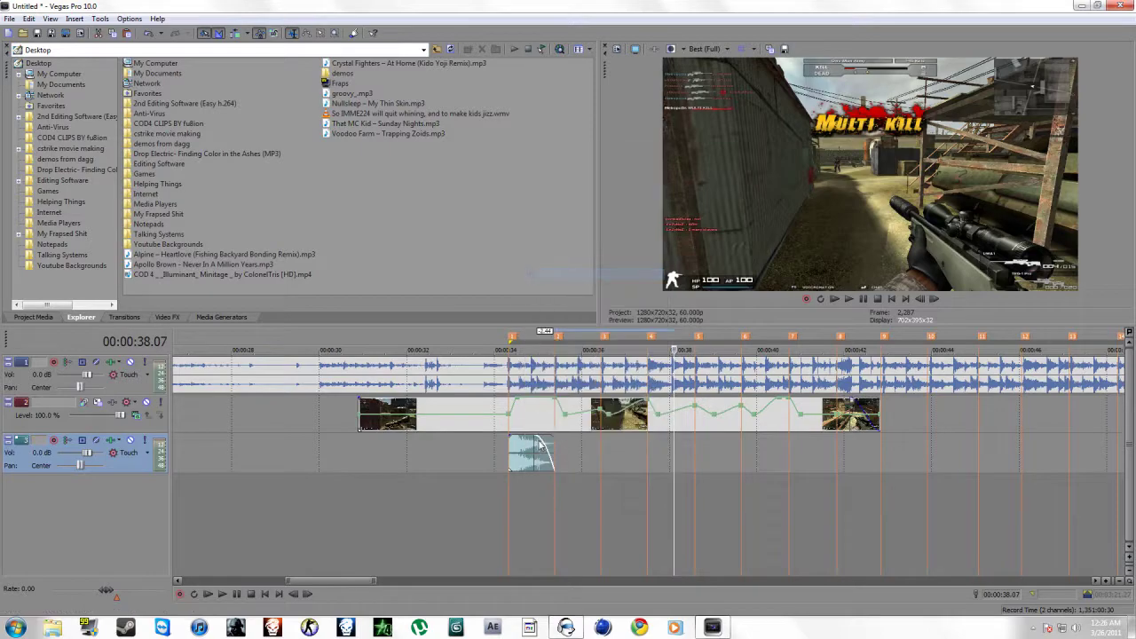
left_click_drag(550, 450, 692, 448)
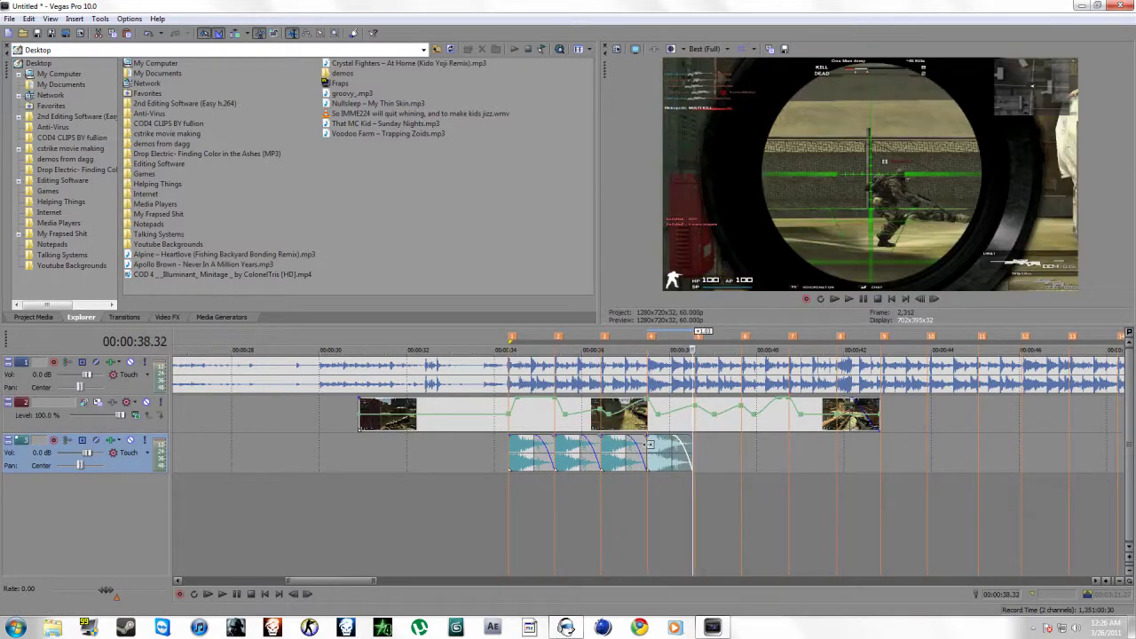
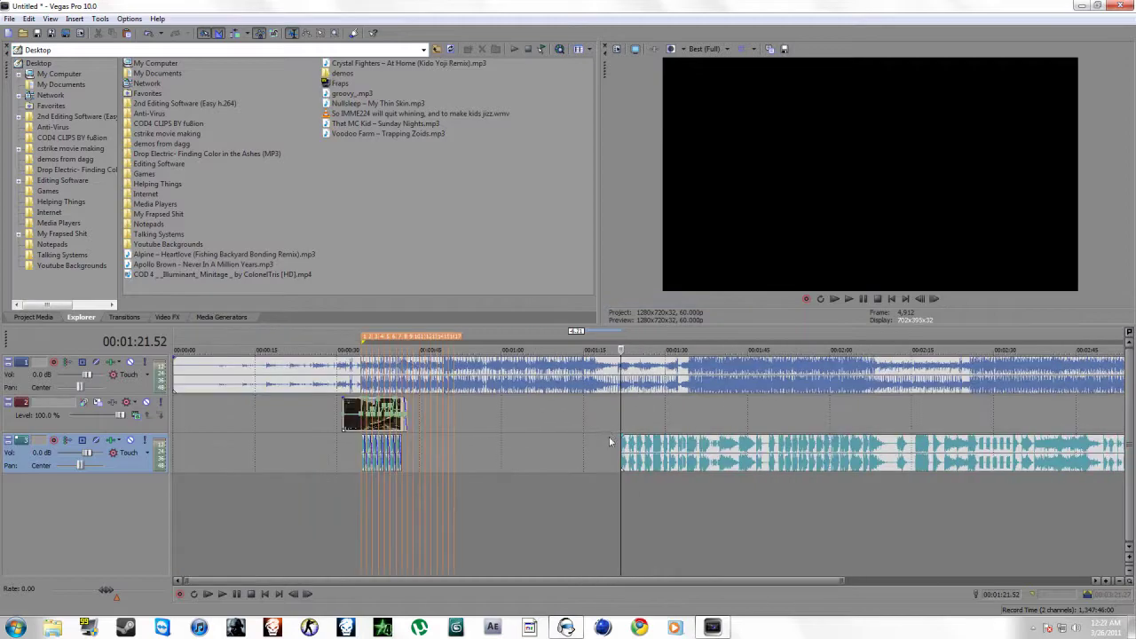
Split the long sound-effects event on track 3 at several points from 00:01:23.16 to 00:01:27.48 and delete the remainder after the last cut.
left_click(628, 450)
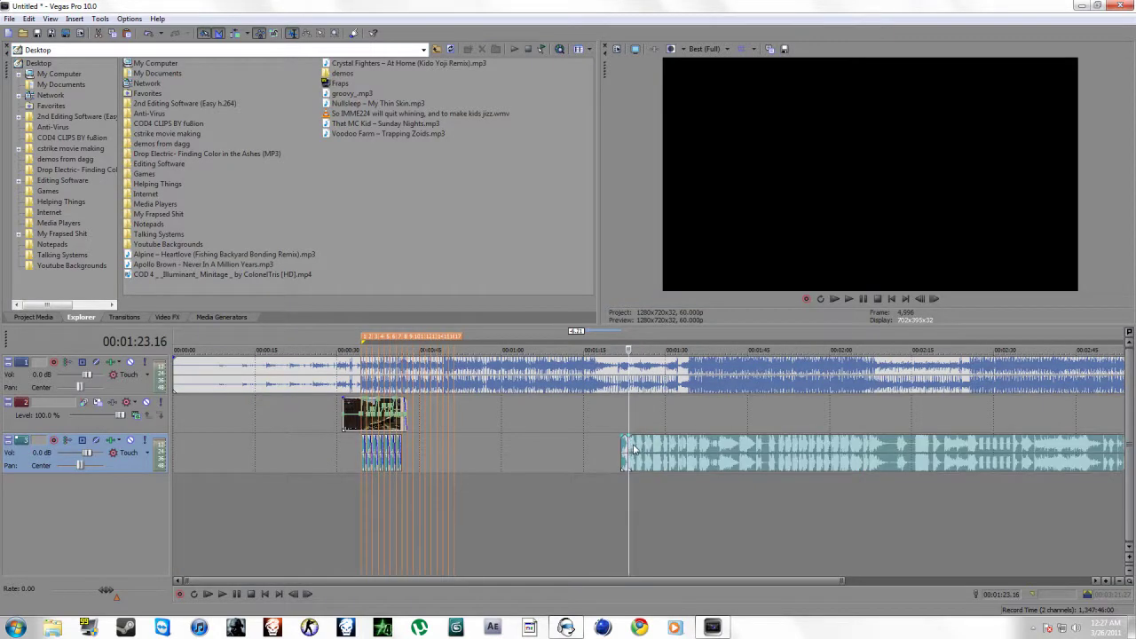
left_click(636, 447)
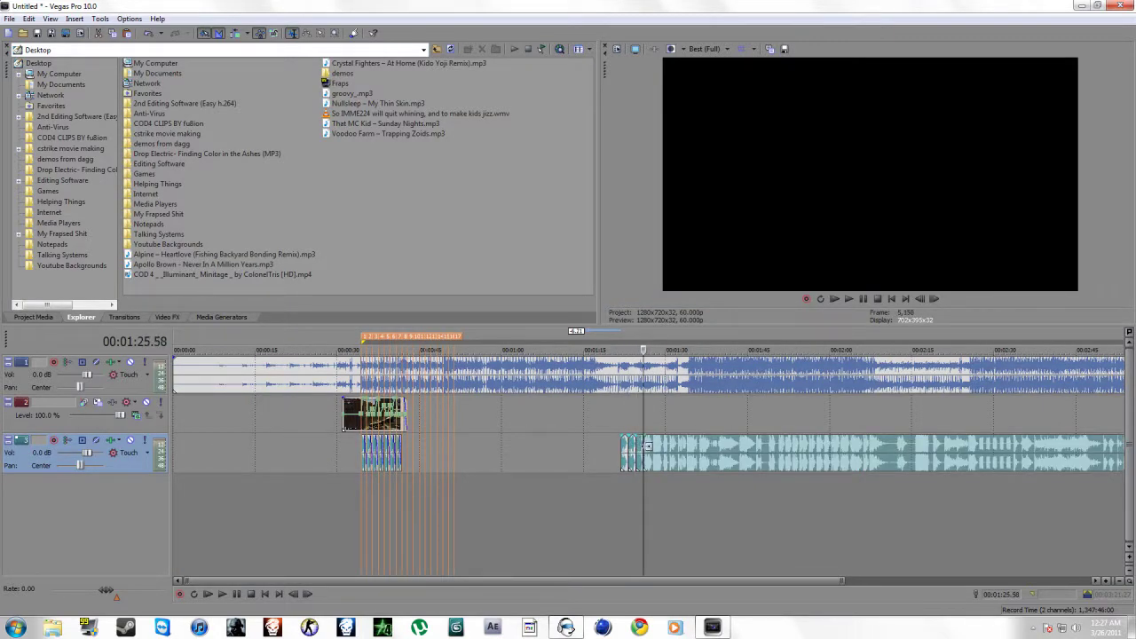
left_click(653, 448)
right_click(655, 448)
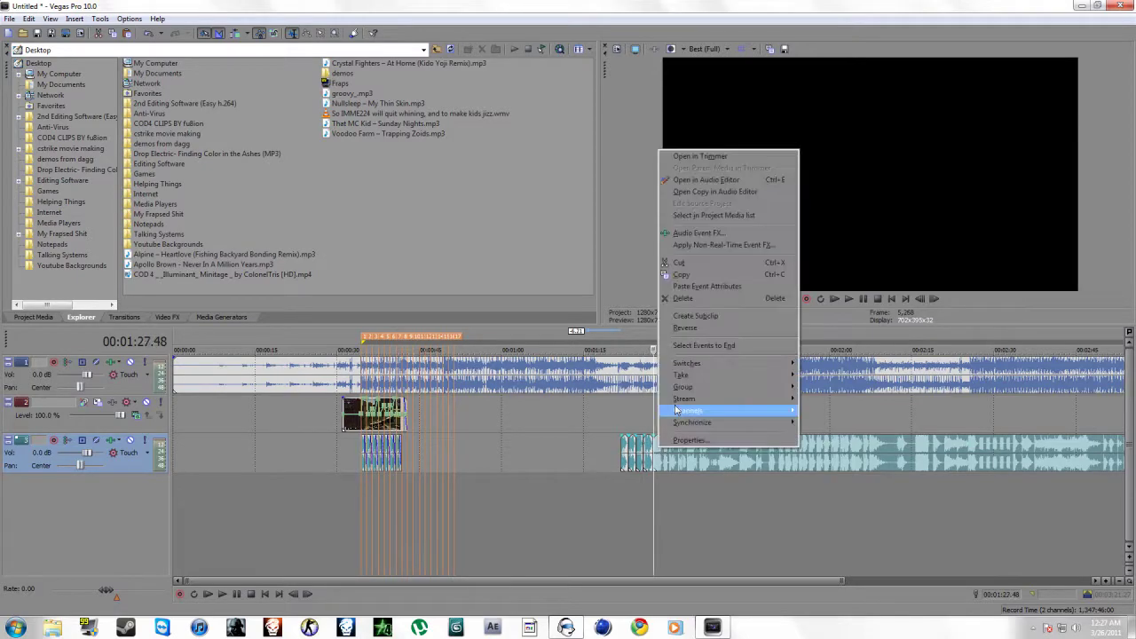
left_click(728, 299)
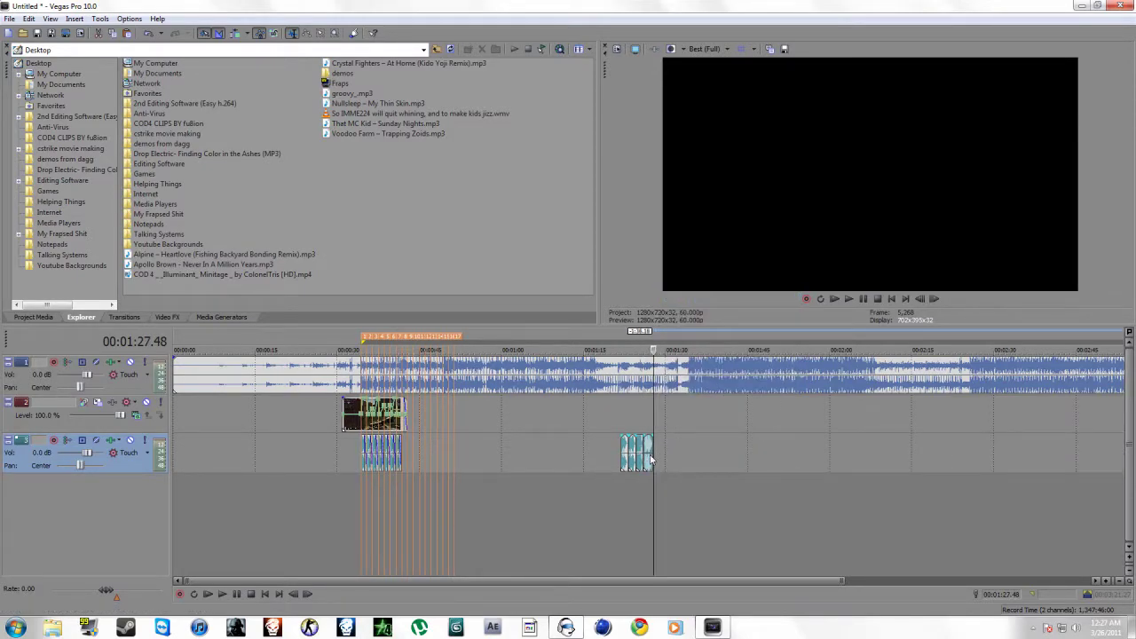
Move the split sound pieces onto a new track 4 beneath the gunshots, and set the last three aside beyond marker 8.
left_click(629, 456)
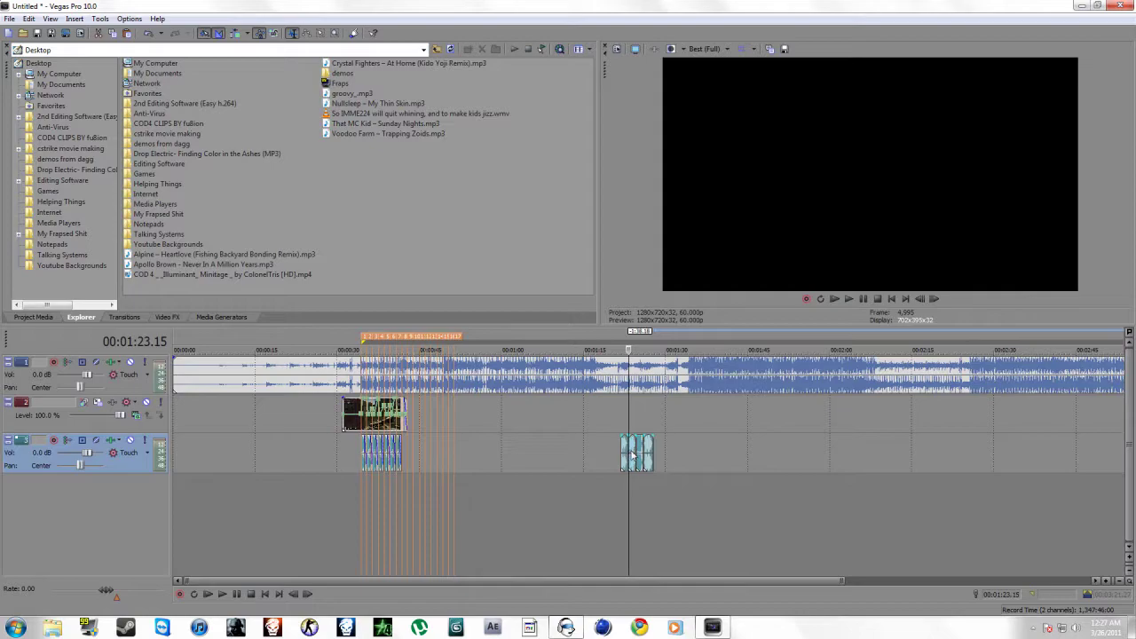
left_click_drag(639, 449, 374, 504)
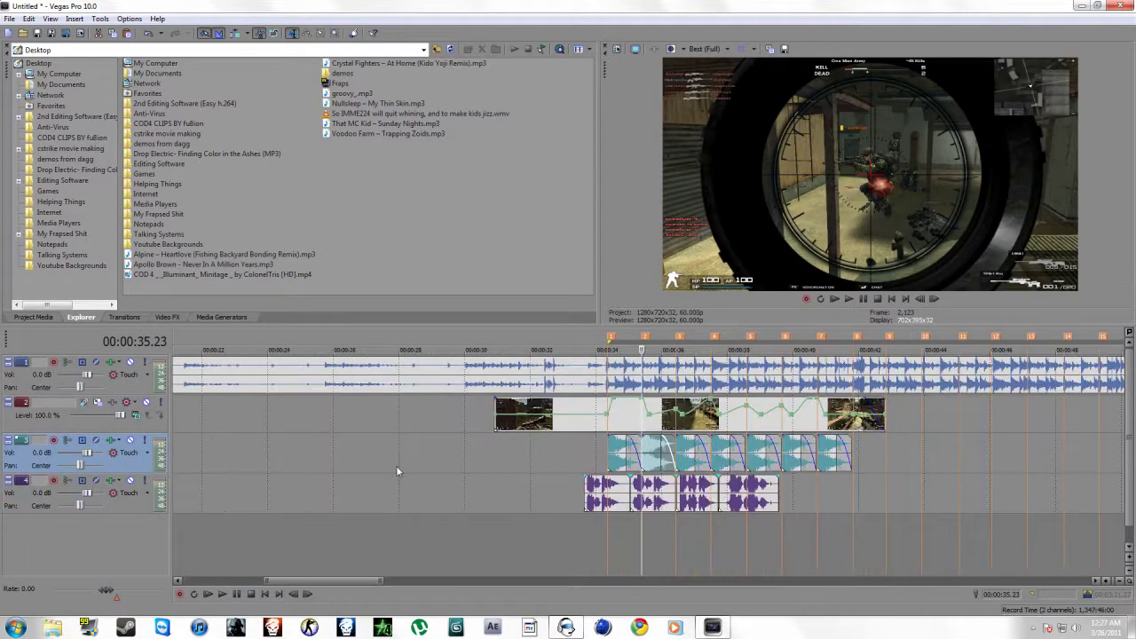
left_click(655, 502)
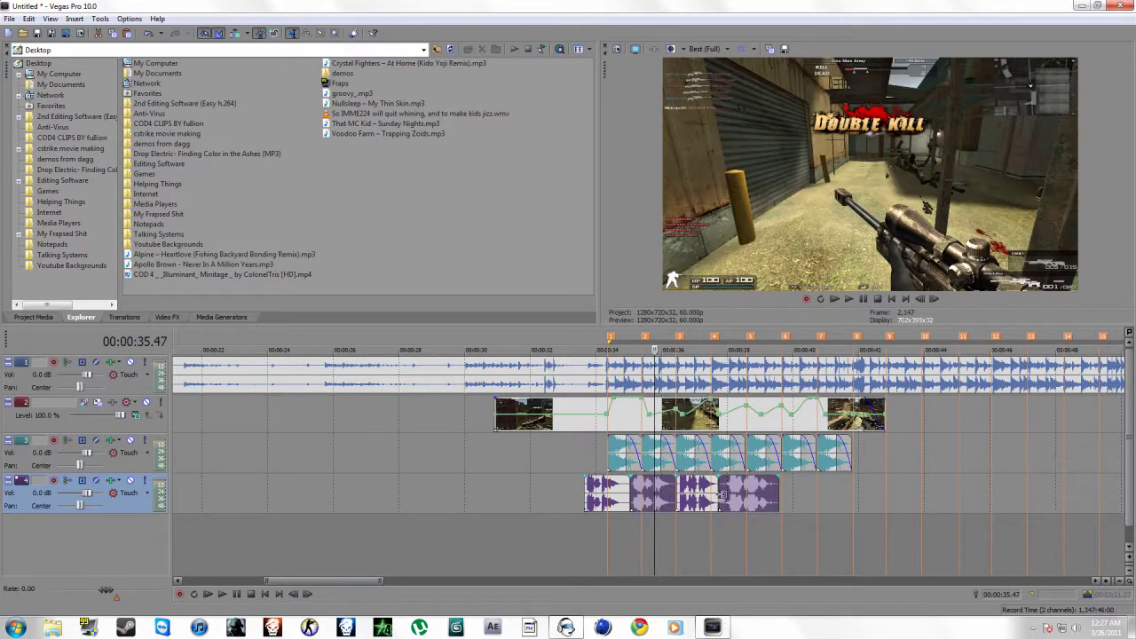
left_click_drag(701, 497, 906, 502)
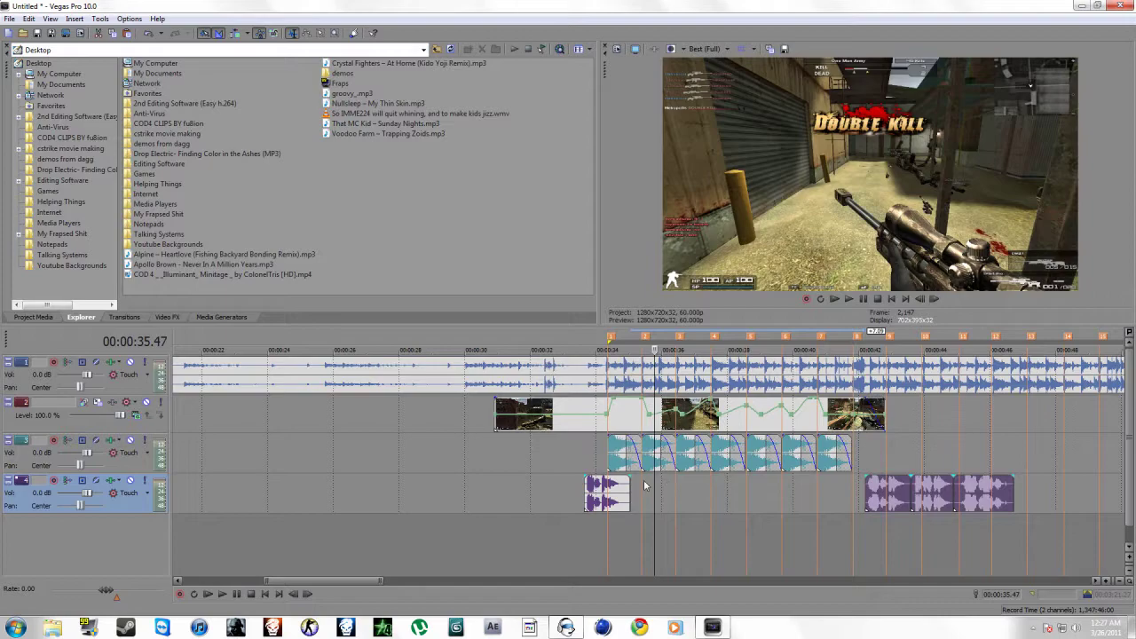
Find the frame just after marker 2 where the Double Kill text starts and move the first track 4 sound piece there.
key("Left")
key("Left")
key("Left")
key("Left")
key("Left")
key("Left")
key("Left")
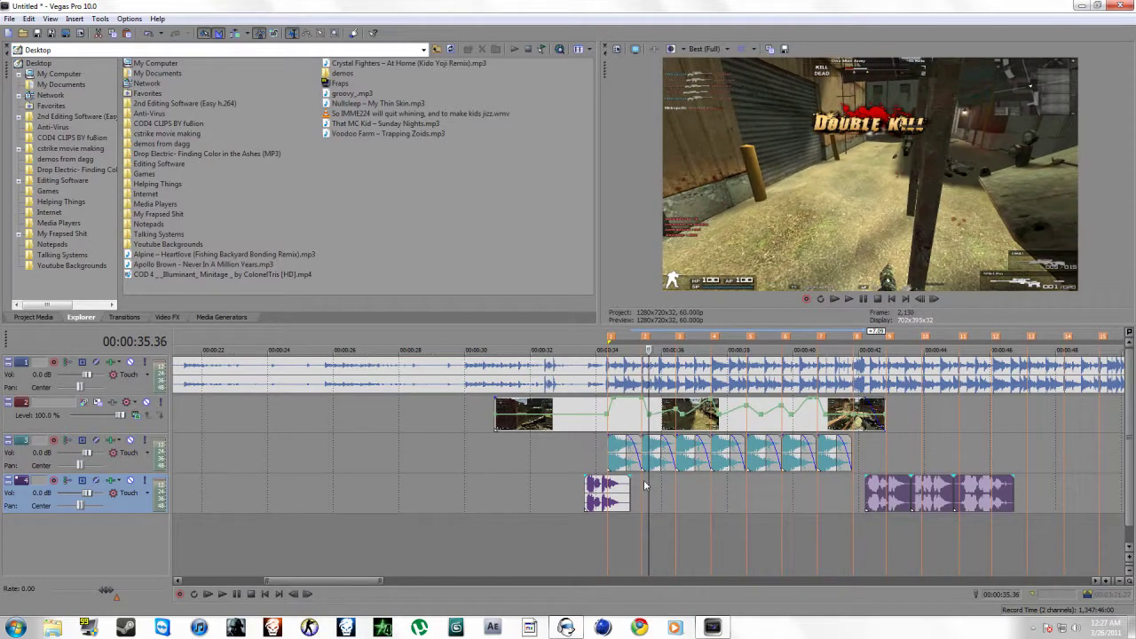
key("Left")
key("Left")
key("Left")
key("Left")
key("Left")
key("Left")
key("Left")
key("Left")
key("Left")
key("Left")
key("Left")
key("Left")
key("Left")
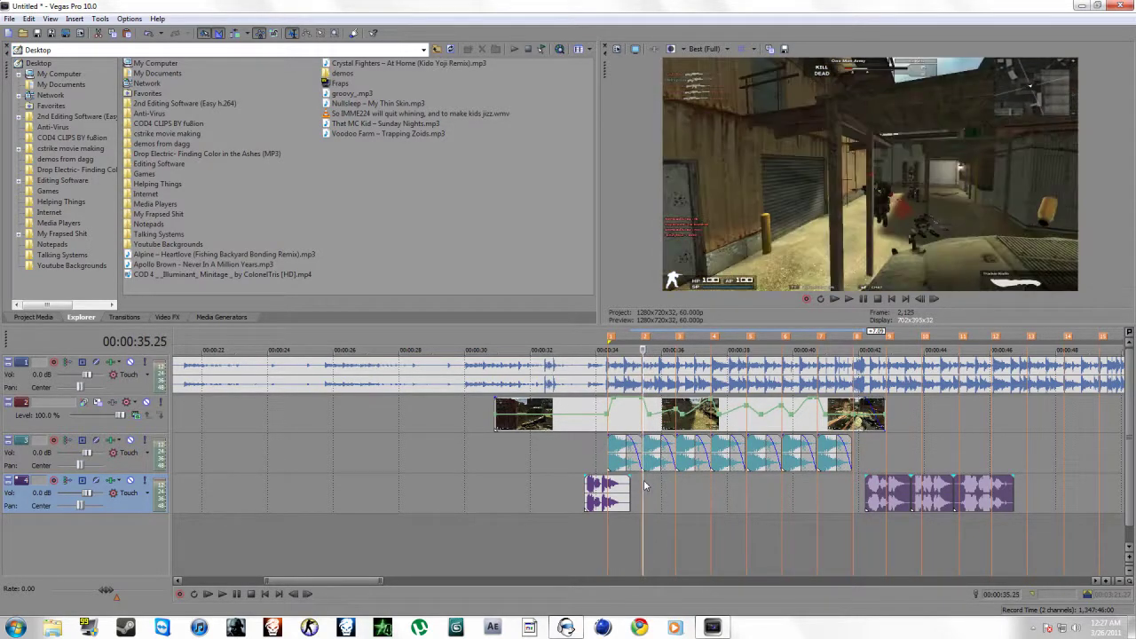
key("Right")
key("Right")
left_click_drag(597, 493, 657, 486)
Find the frame where the Multi Kill text starts, 00:00:37.35, and move the second track 4 sound piece there.
left_click(697, 486)
key("Right")
key("Right")
key("Right")
key("Right")
key("Right")
key("Right")
key("Right")
key("Right")
key("Right")
key("Right")
key("Right")
key("Right")
key("Right")
key("Right")
key("Right")
key("Right")
key("Right")
key("Right")
key("Right")
key("Right")
key("Right")
key("Right")
key("Right")
key("Right")
key("Right")
key("Right")
key("Right")
key("Right")
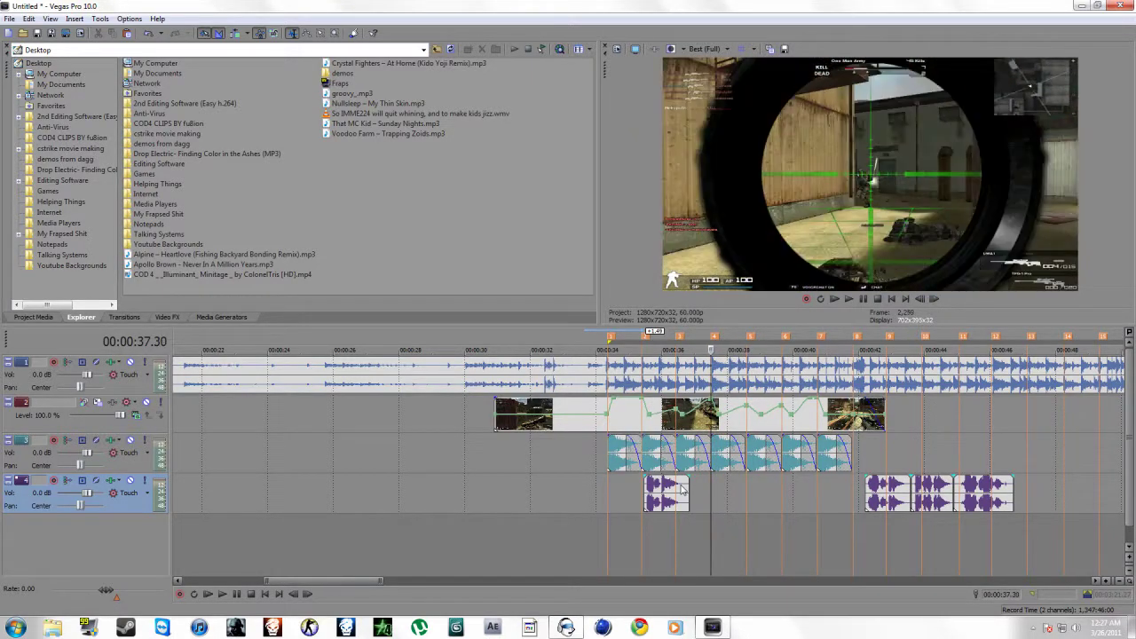
key("Right")
key("Right")
key("Right")
key("Right")
key("Right")
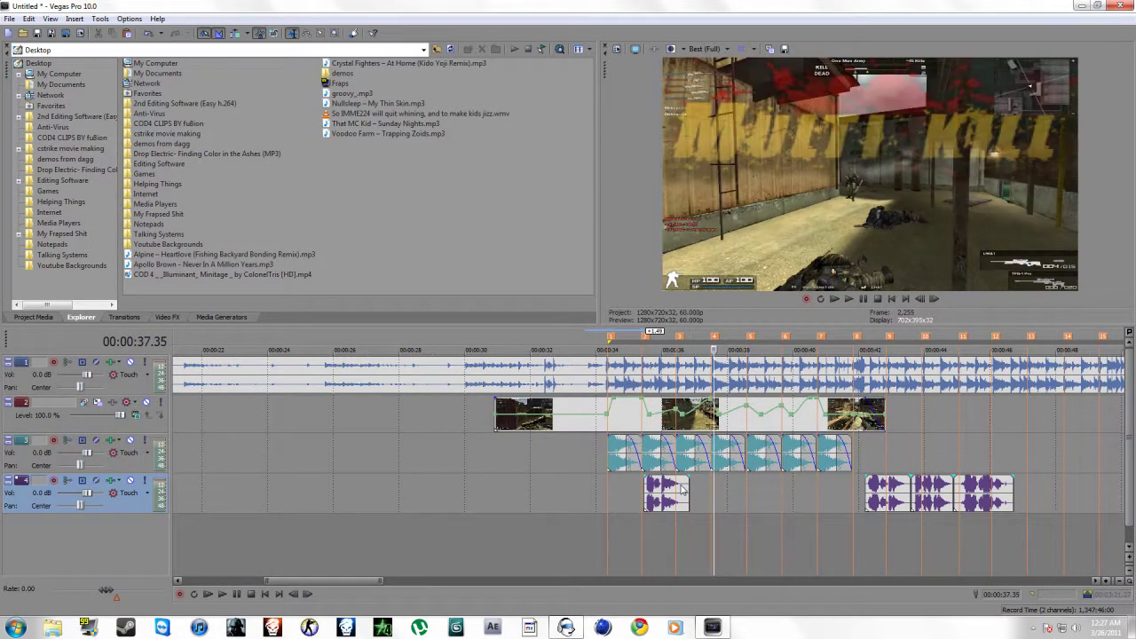
left_click_drag(876, 490, 730, 492)
Play through to the Ultra Kill text near marker 6 and move the third track 4 sound piece to 00:00:39.44.
key("space")
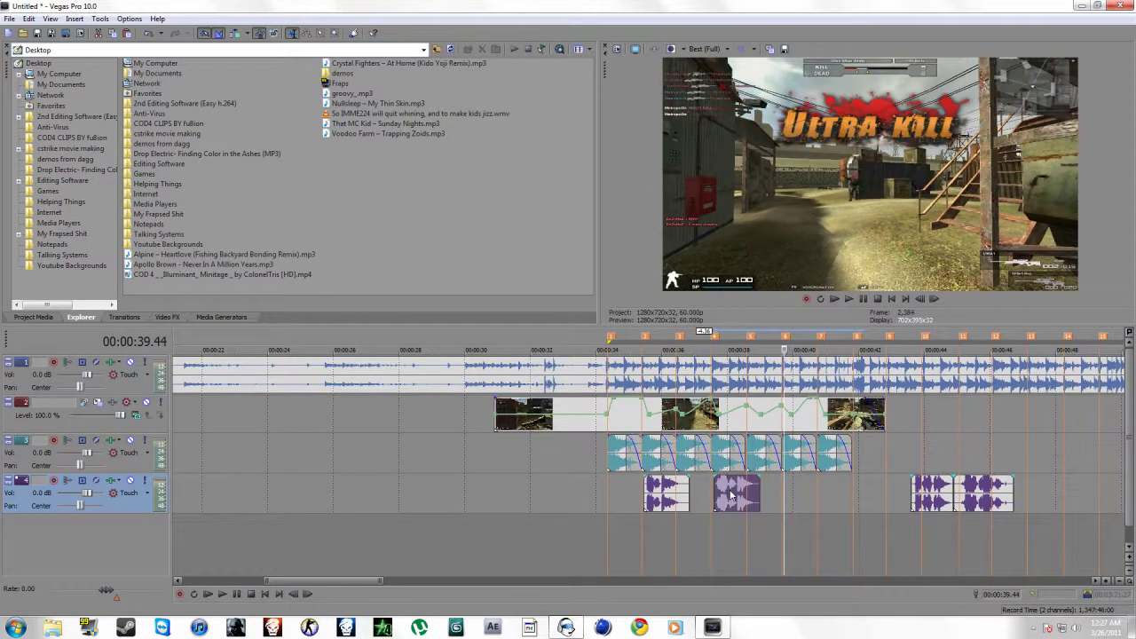
left_click_drag(939, 502, 812, 480)
left_click(827, 490)
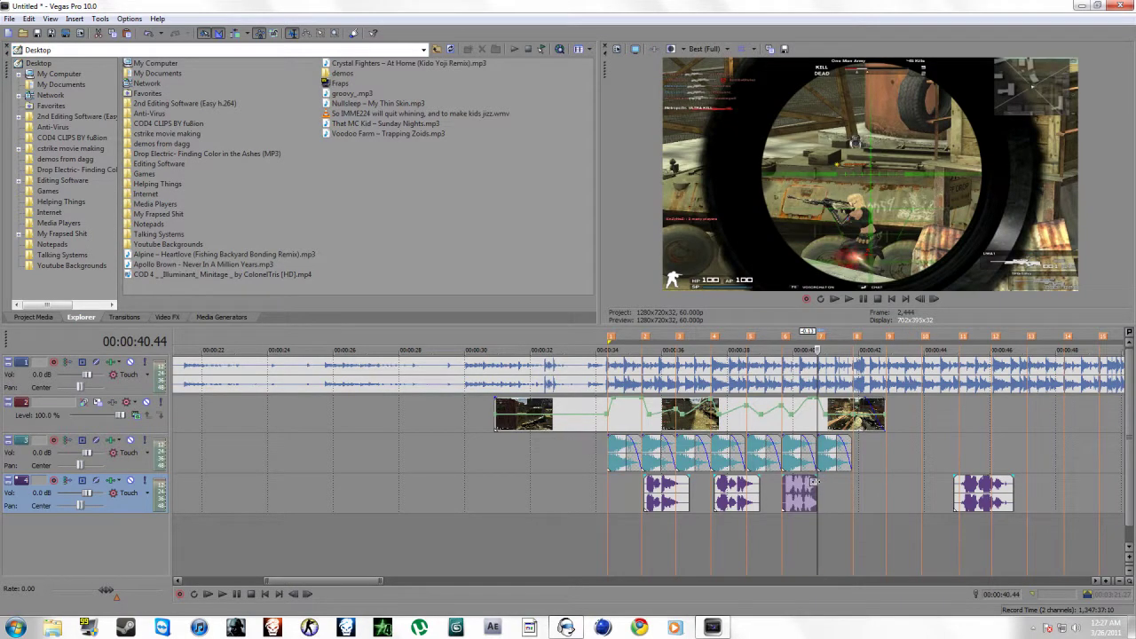
Step to 00:00:40.47 near marker 7 and move the last track 4 sound piece there.
key("alt+Right")
key("alt+Right")
key("alt+Right")
key("alt+Right")
key("alt+Left")
left_click_drag(960, 491, 826, 493)
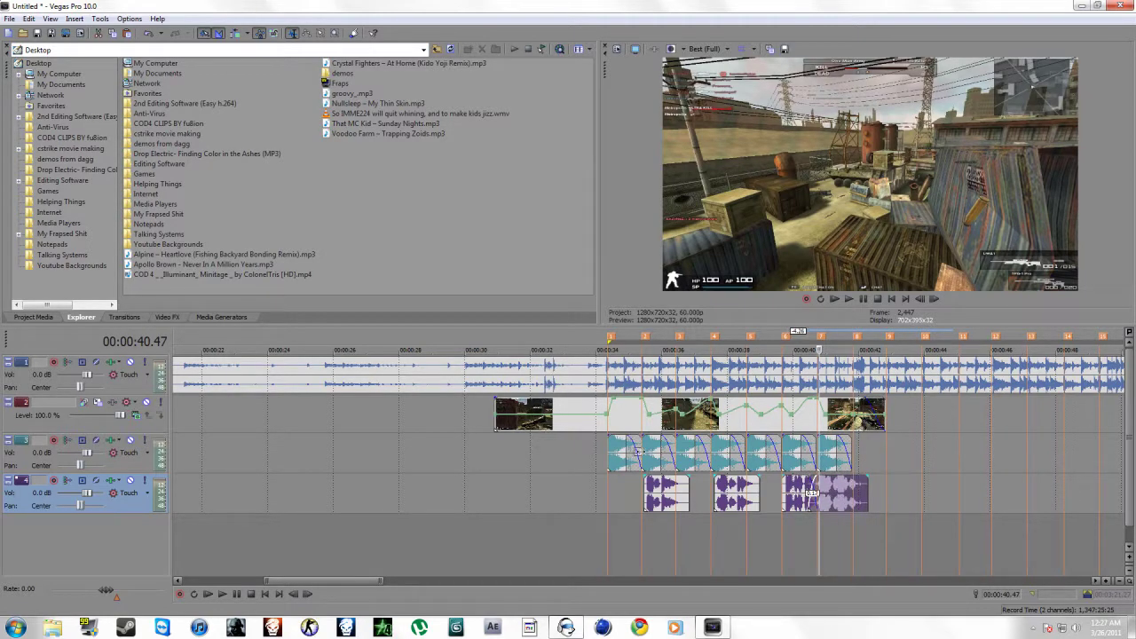
Browse the video effects and their presets, including Color Curves and Gradient Map.
left_click(601, 426)
left_click(168, 318)
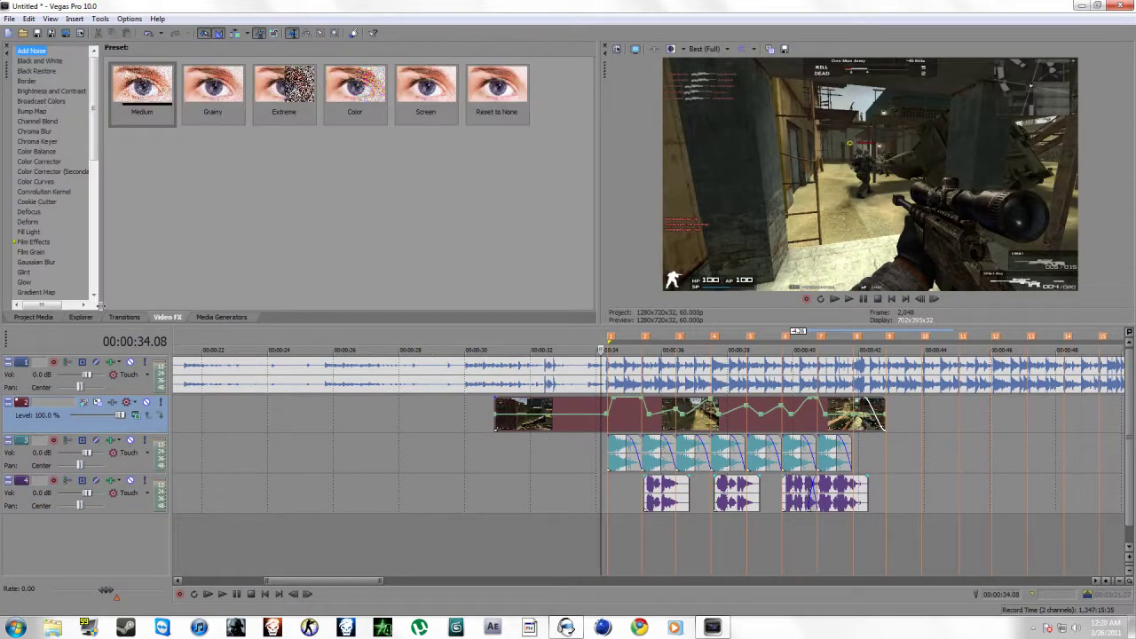
left_click(41, 132)
left_click(36, 181)
scroll(36, 181, "down", 3)
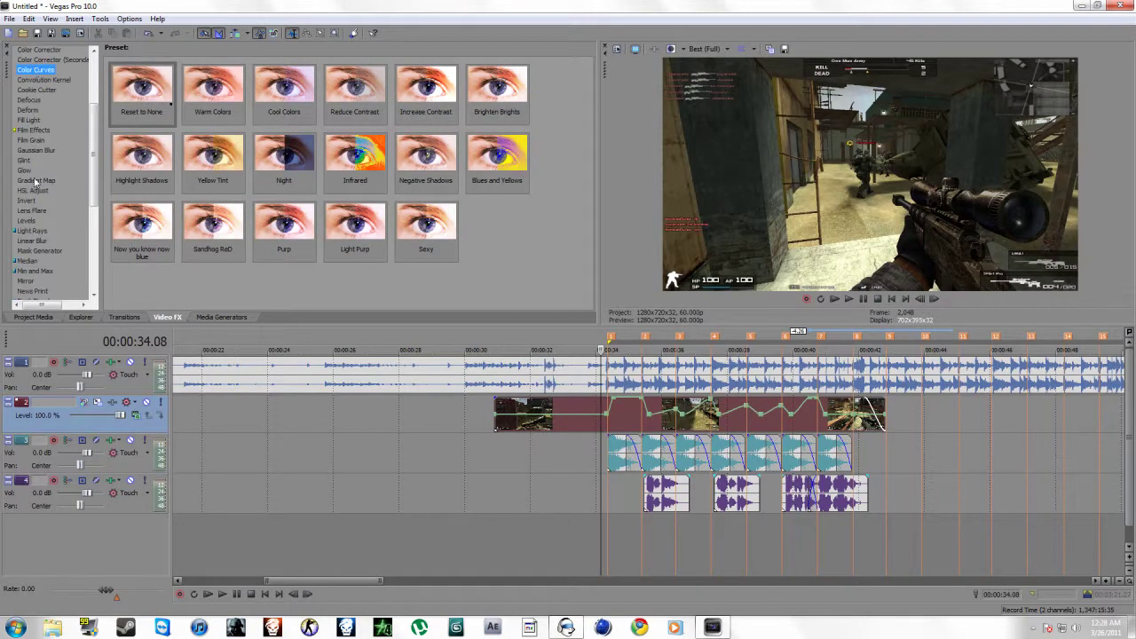
left_click(35, 181)
scroll(39, 206, "down", 3)
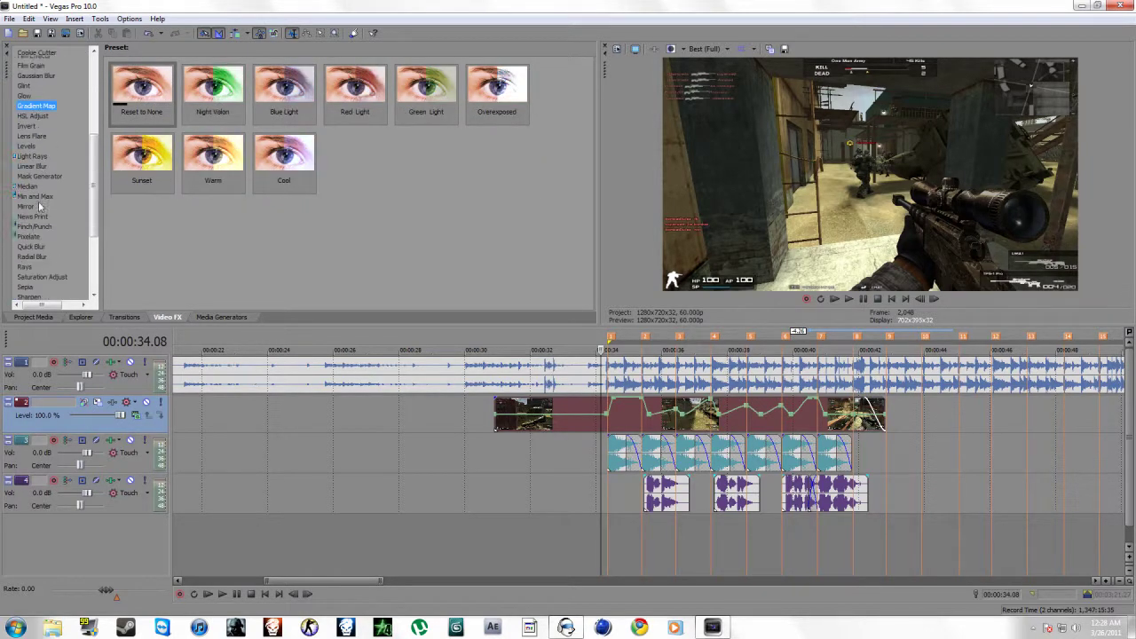
Split the music at the video clip's start, delete the part before it, and give the video clip a fade-in.
left_click(494, 391)
right_click(439, 372)
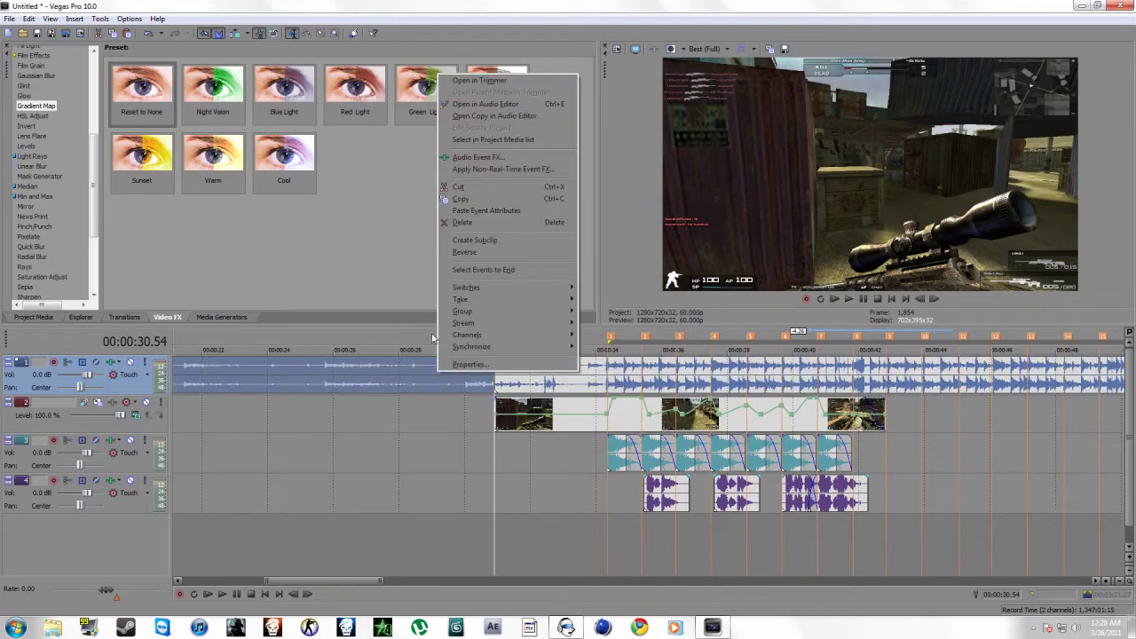
left_click(458, 222)
left_click_drag(496, 399, 530, 404)
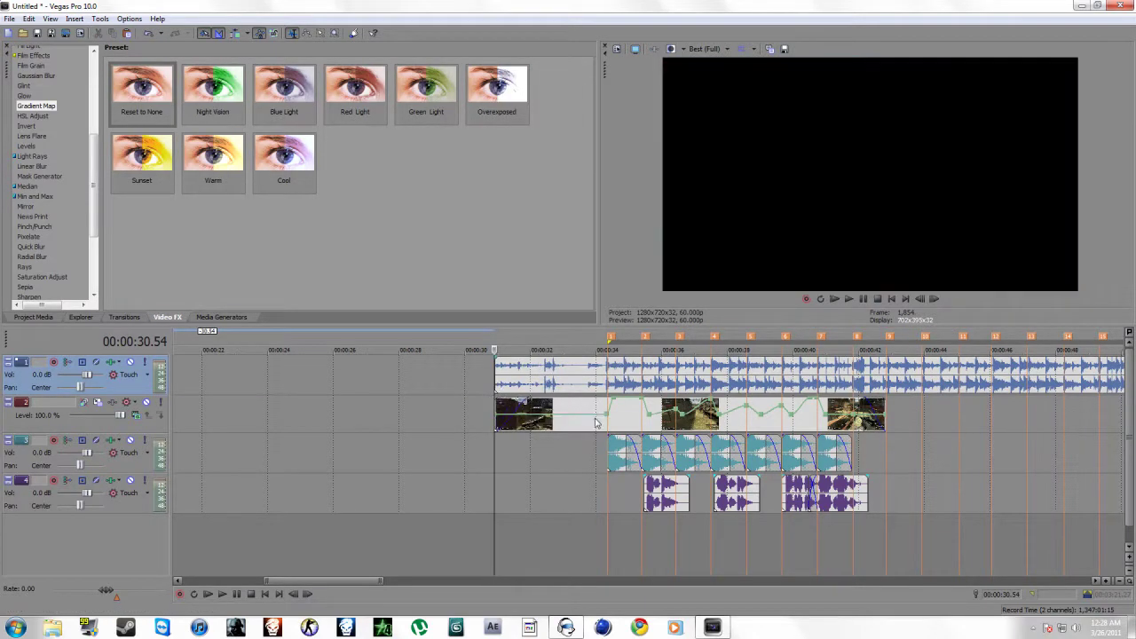
Split the music at 00:00:43.54, delete the remainder, and add a fade-out to the end of the remaining music.
left_click(921, 385)
key("s")
right_click(942, 377)
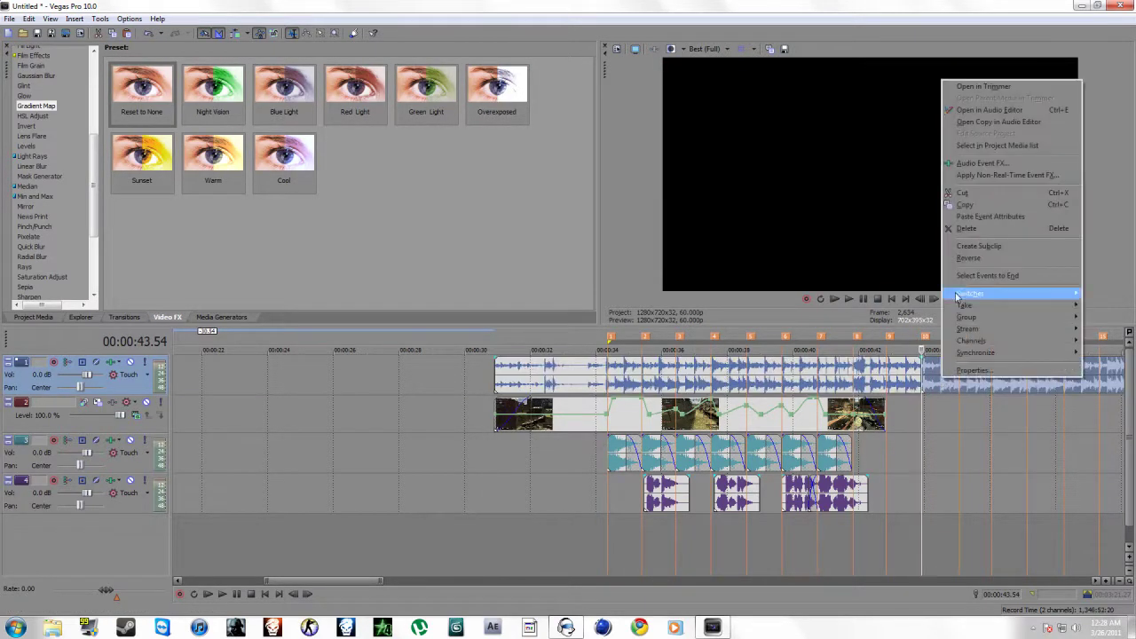
left_click(967, 228)
left_click_drag(920, 359, 891, 358)
Select all events on the four tracks and move them together to the start of the timeline.
scroll(837, 470, "down", 5)
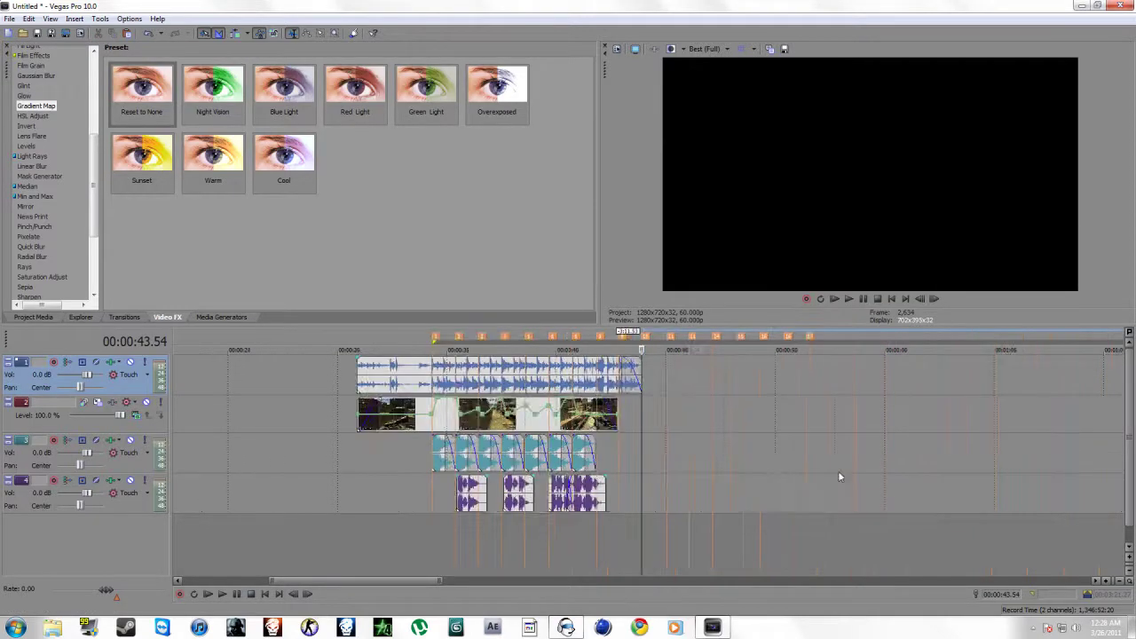
key("ctrl+a")
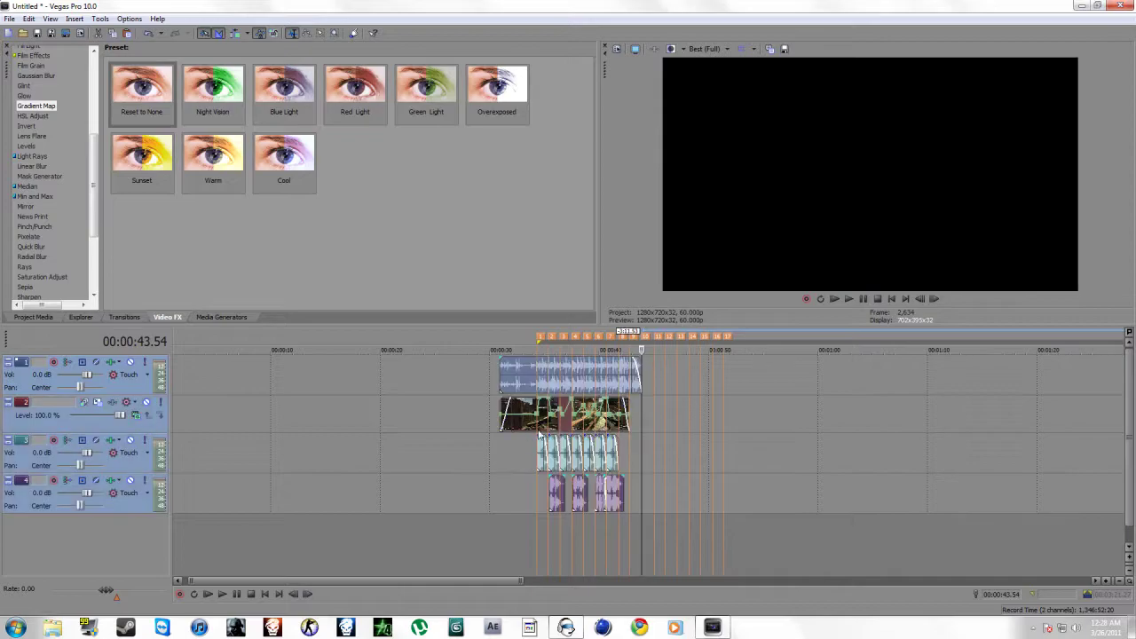
left_click_drag(530, 383, 205, 383)
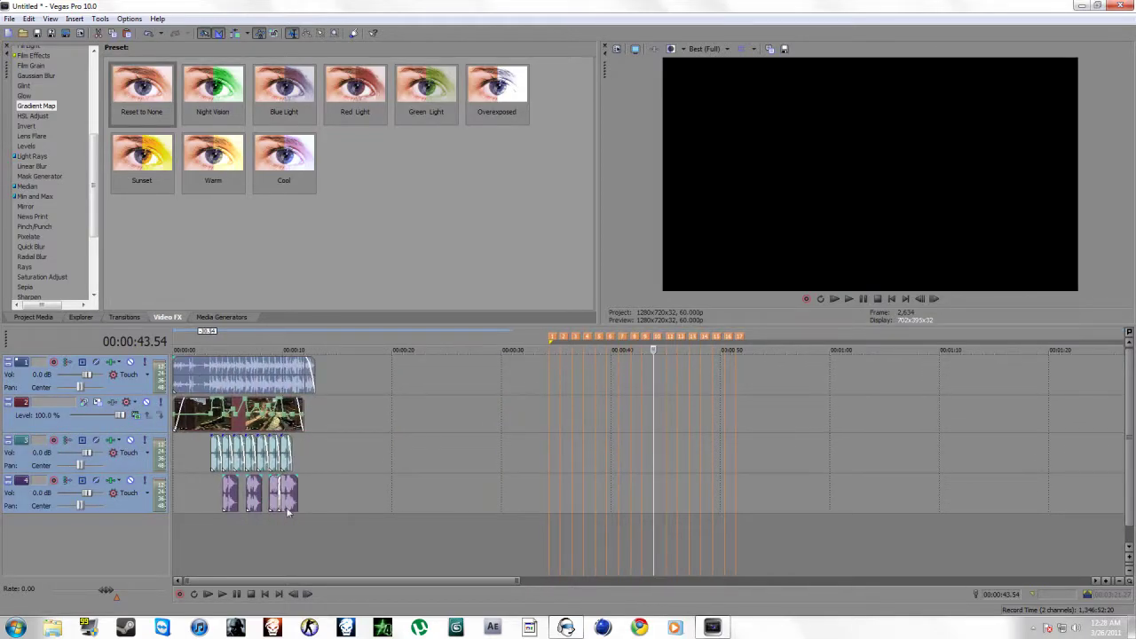
left_click(235, 534)
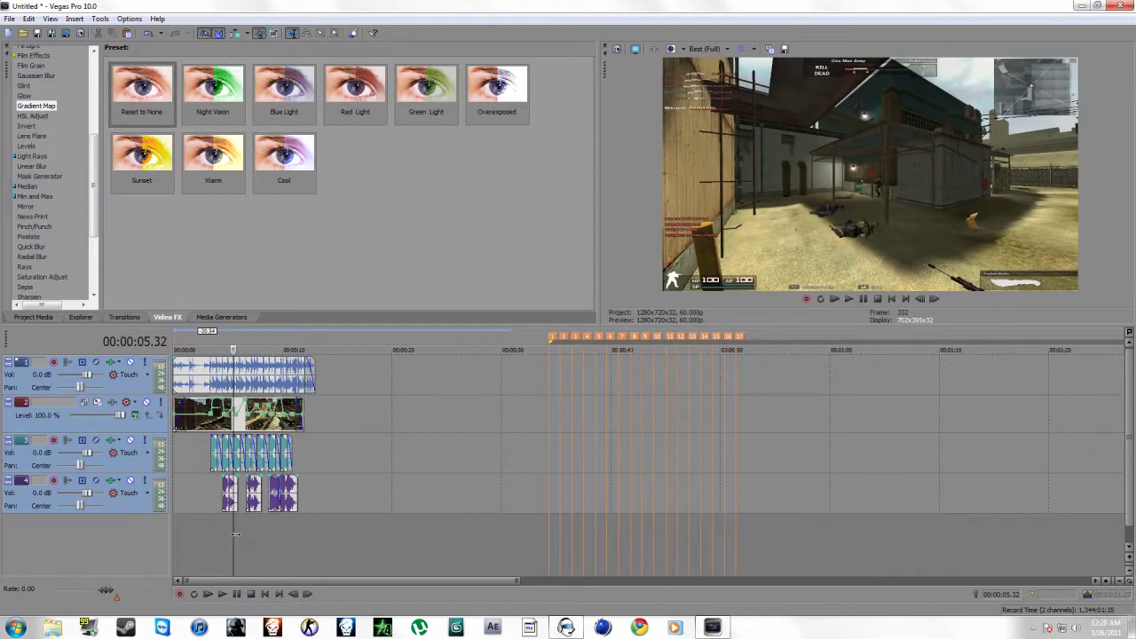